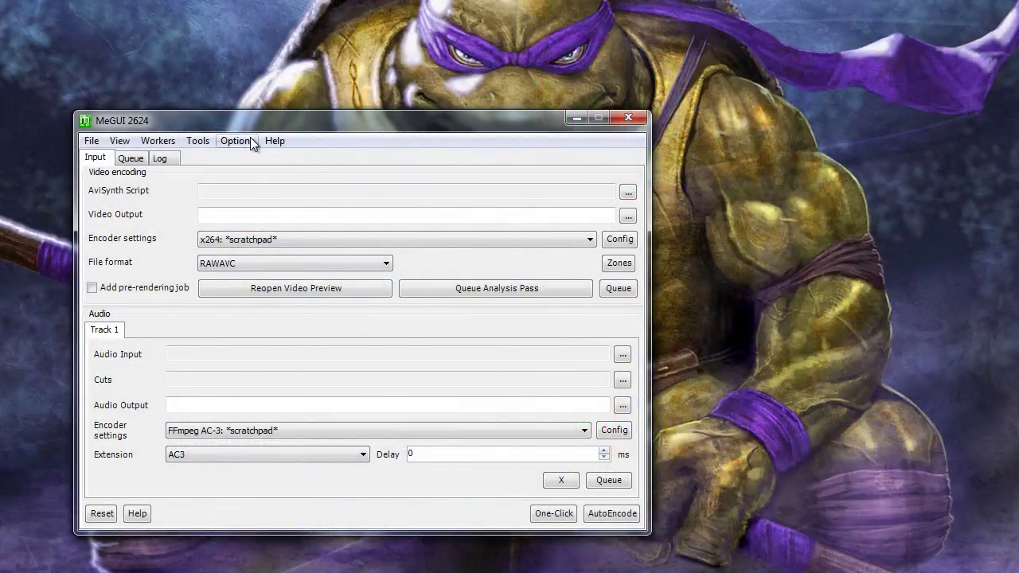
Open the package updater from the Options menu, then close it.
{"action": "left_click", "coordinate": [250, 141]}
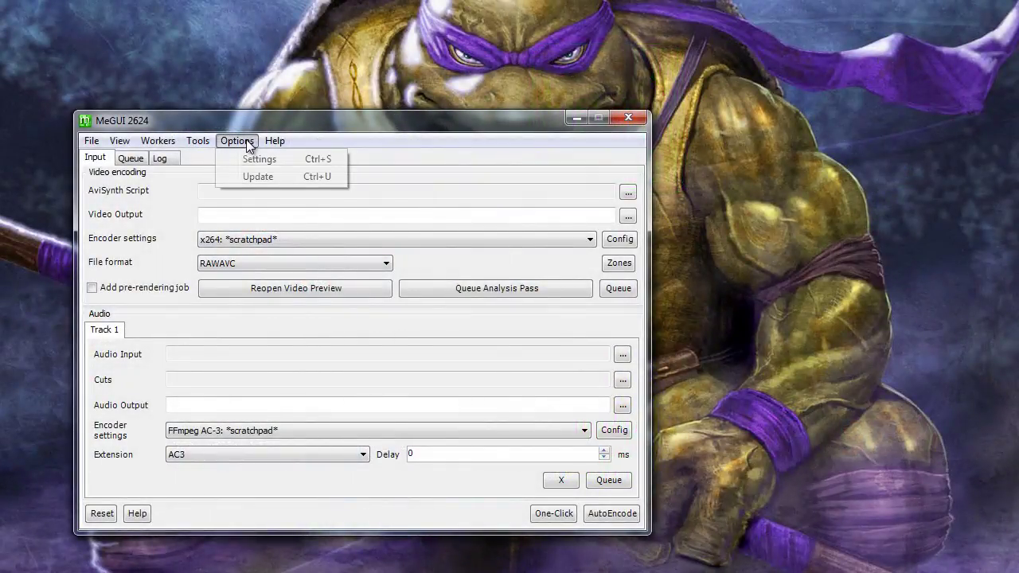
{"action": "left_click", "coordinate": [256, 177]}
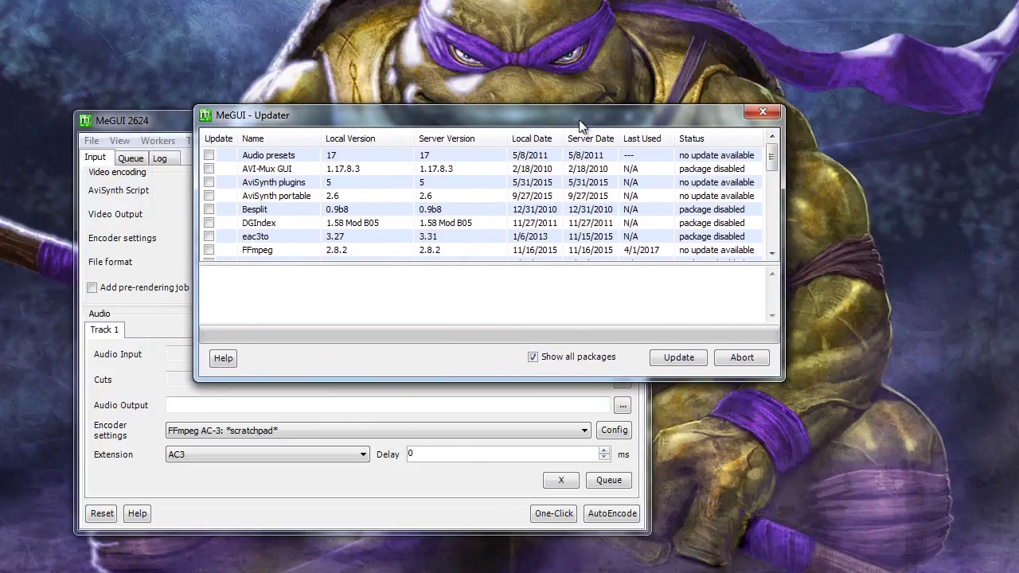
{"action": "left_click_drag", "start_coordinate": [771, 158], "coordinate": [766, 243]}
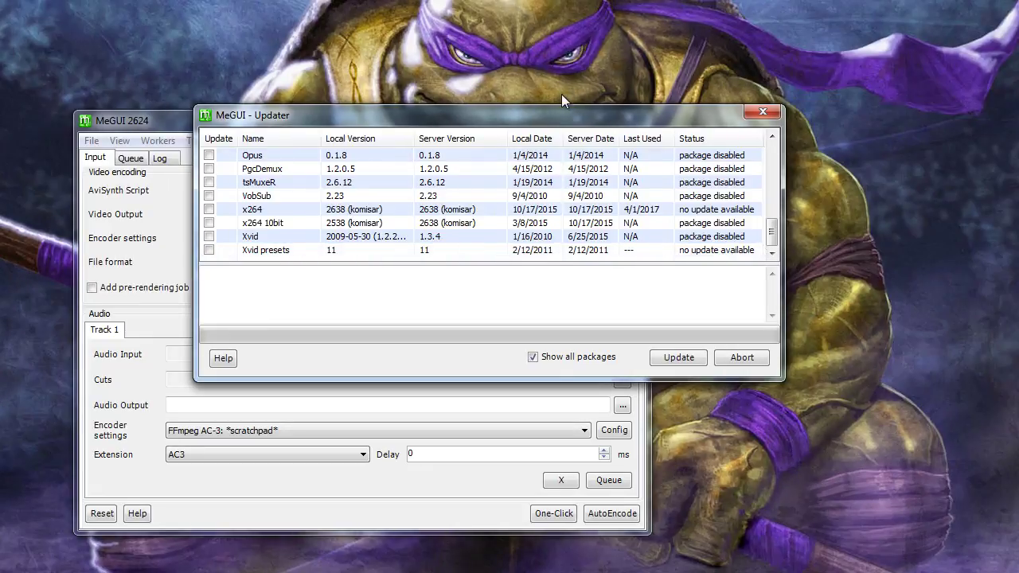
{"action": "left_click", "coordinate": [763, 112]}
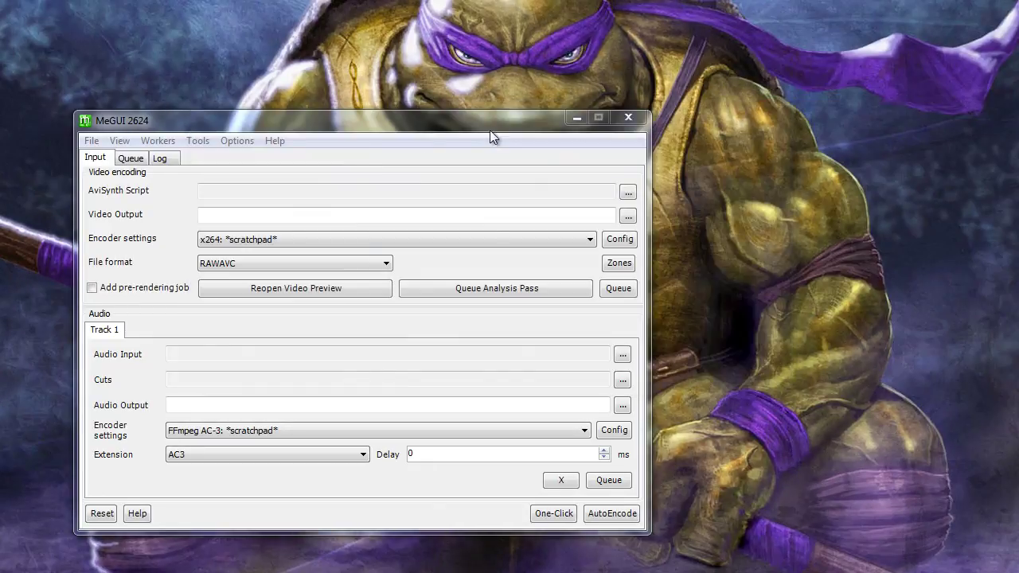
Keep Normal priority and output folder G:\Let's Play\dumpinground, check Extra Configuration, and save the settings.
{"action": "left_click", "coordinate": [236, 141]}
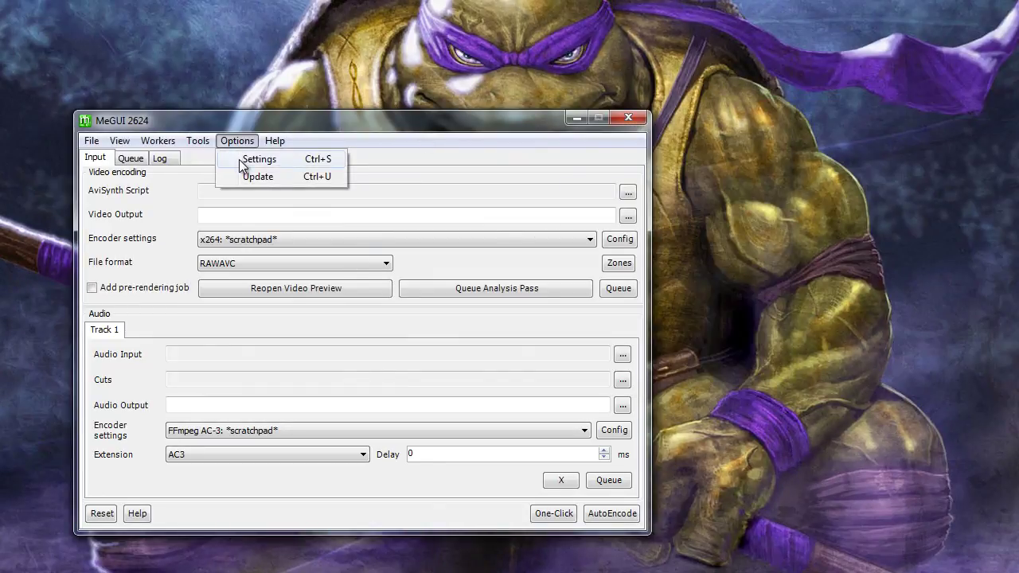
{"action": "left_click", "coordinate": [239, 158]}
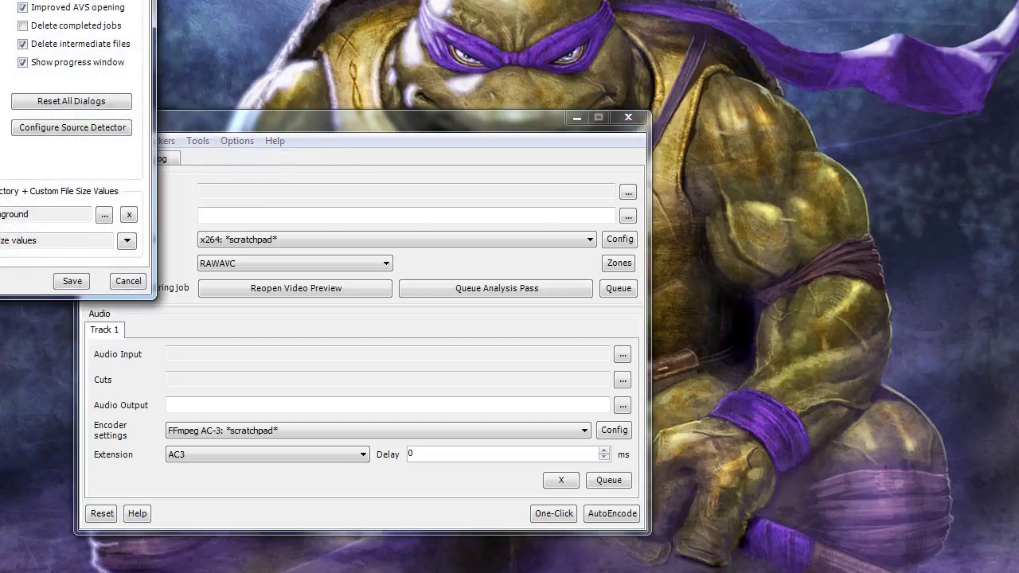
{"action": "left_click_drag", "start_coordinate": [32, 0], "coordinate": [356, 62]}
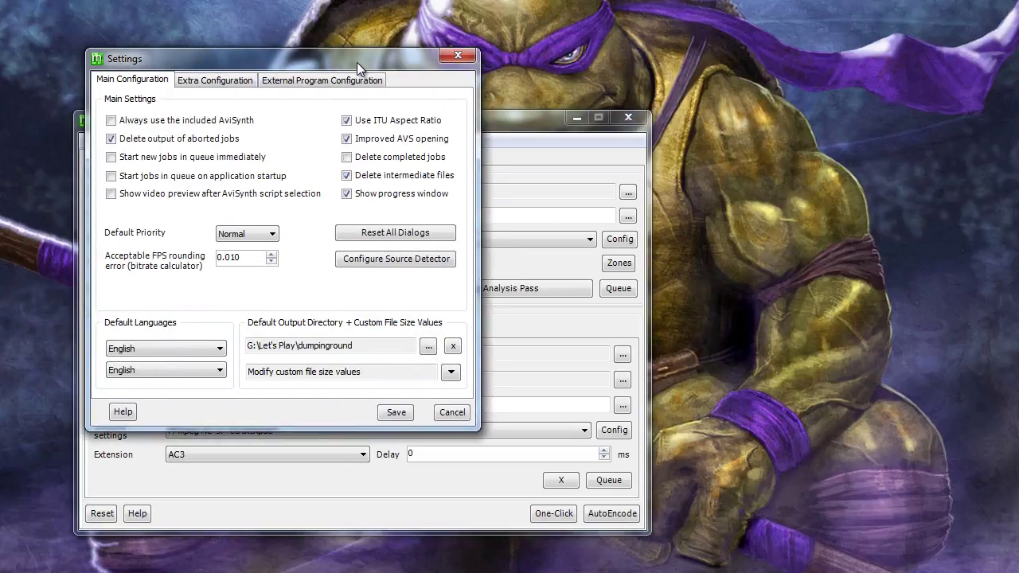
{"action": "left_click", "coordinate": [429, 348]}
{"action": "left_click", "coordinate": [266, 236]}
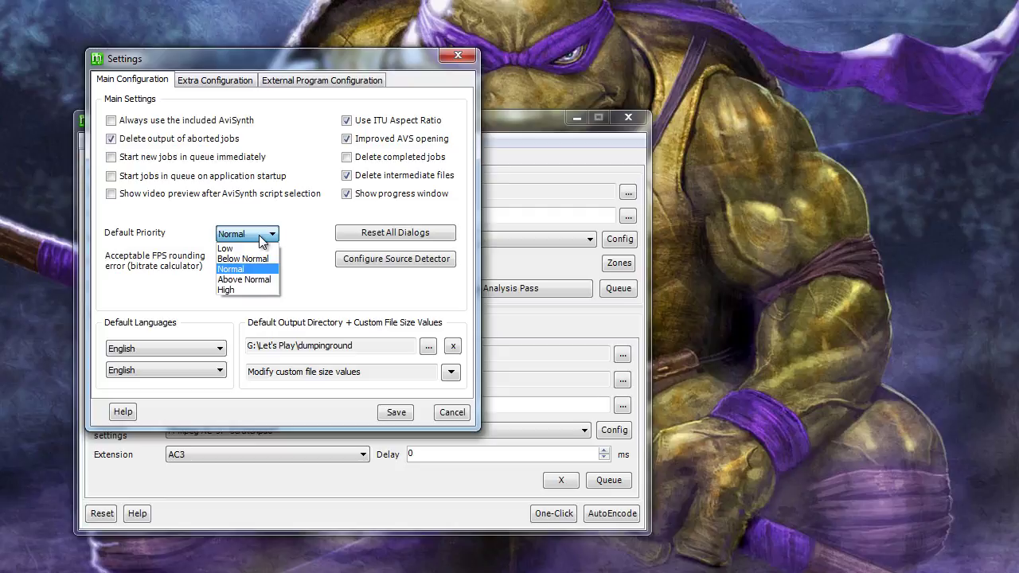
{"action": "left_click", "coordinate": [260, 235]}
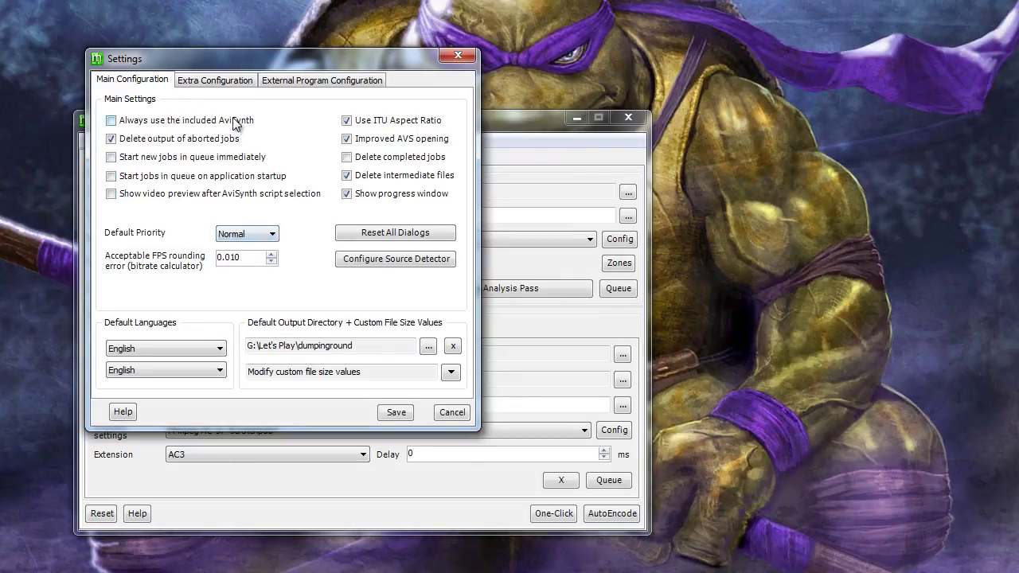
{"action": "left_click", "coordinate": [230, 81]}
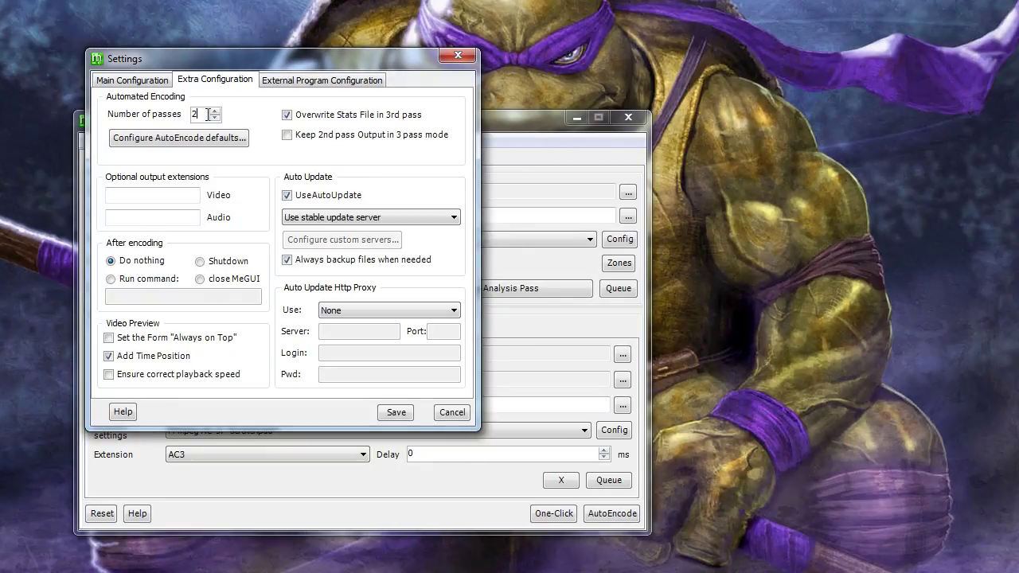
{"action": "left_click", "coordinate": [394, 412]}
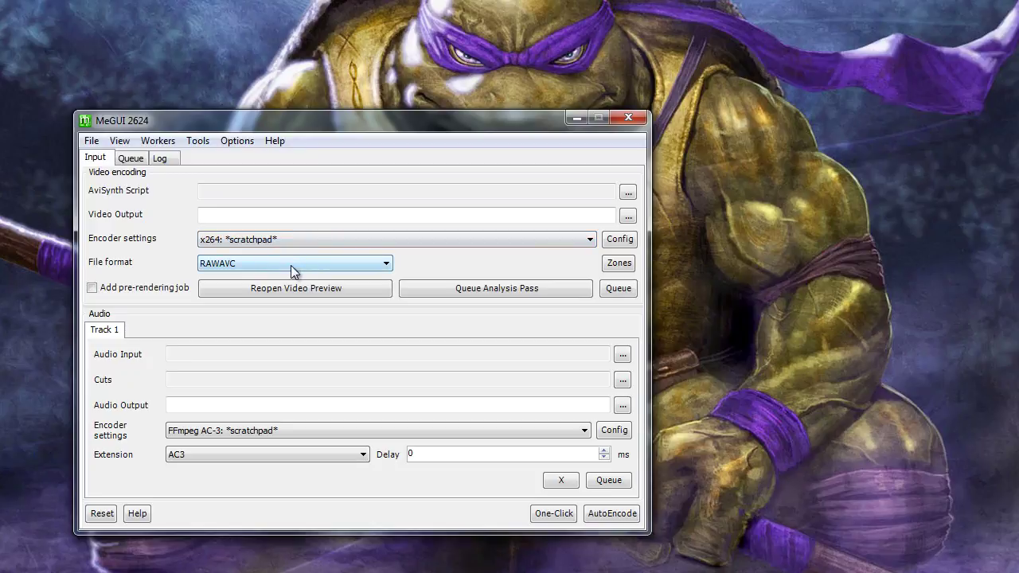
Inspect the x264 video preset targeting 6000 kbps with the Medium preset, then close it.
{"action": "left_click", "coordinate": [621, 241]}
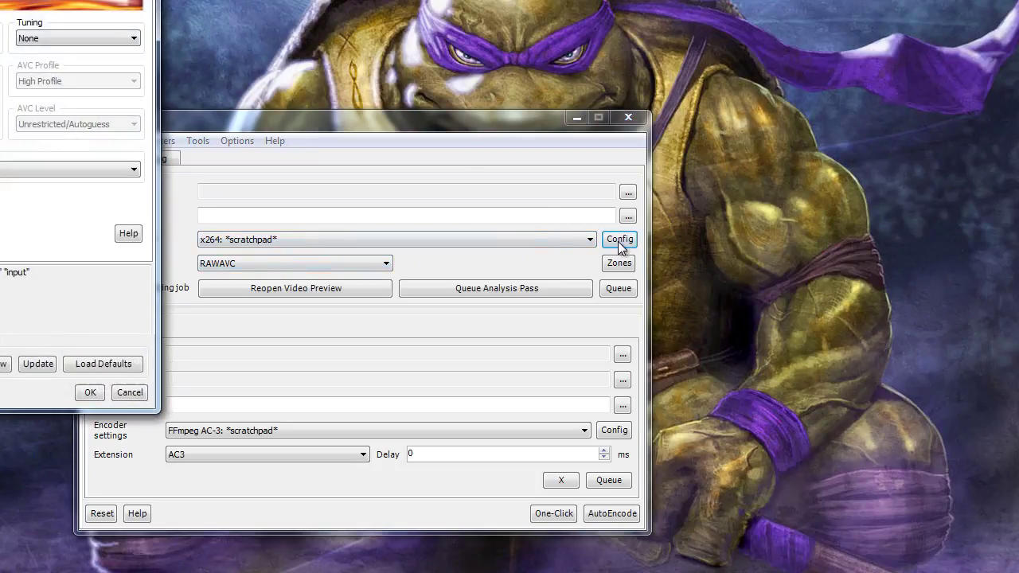
{"action": "left_click_drag", "start_coordinate": [74, 0], "coordinate": [437, 33]}
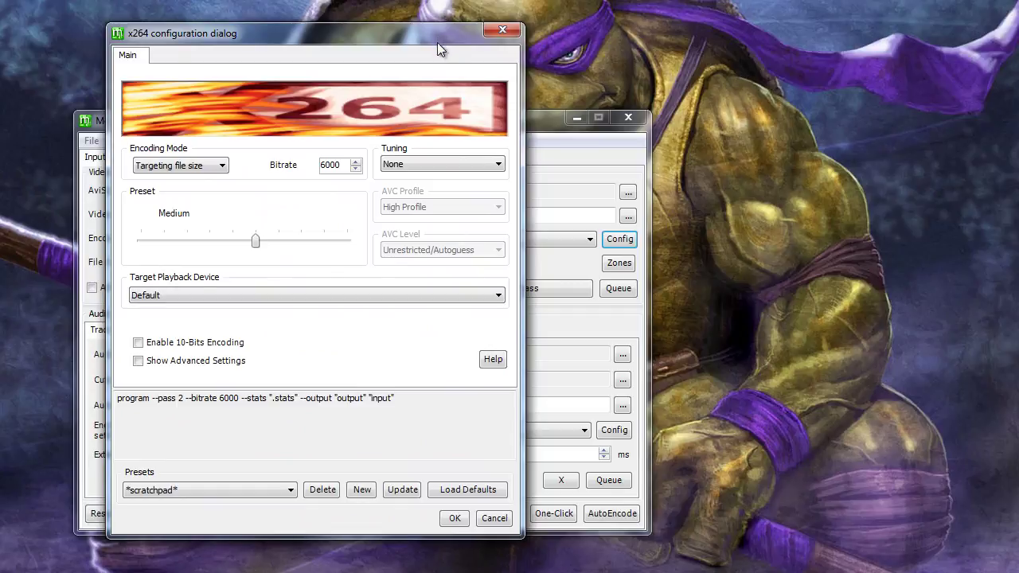
{"action": "mouse_move", "coordinate": [258, 244]}
{"action": "key", "text": "Return"}
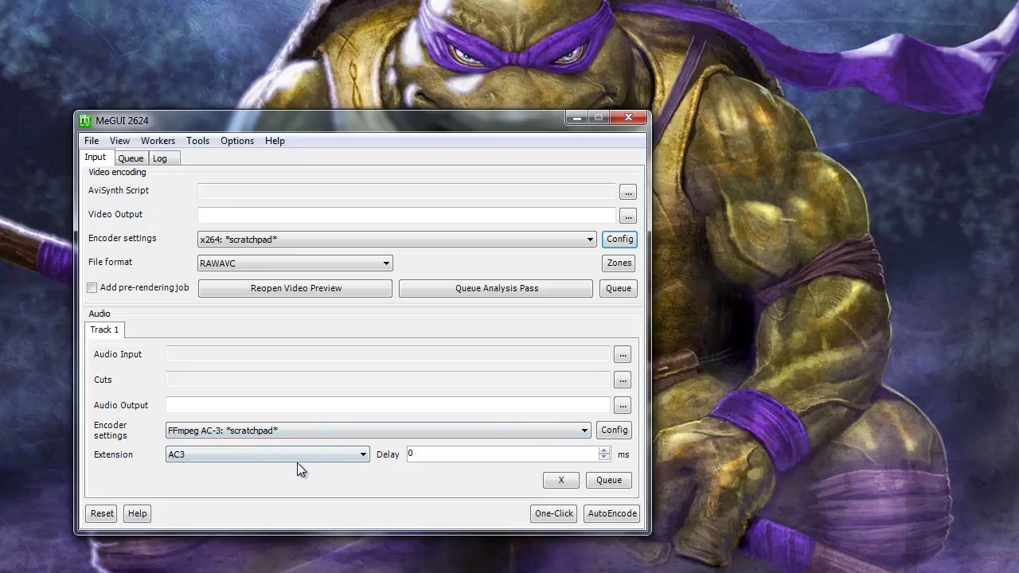
{"action": "left_click", "coordinate": [609, 430]}
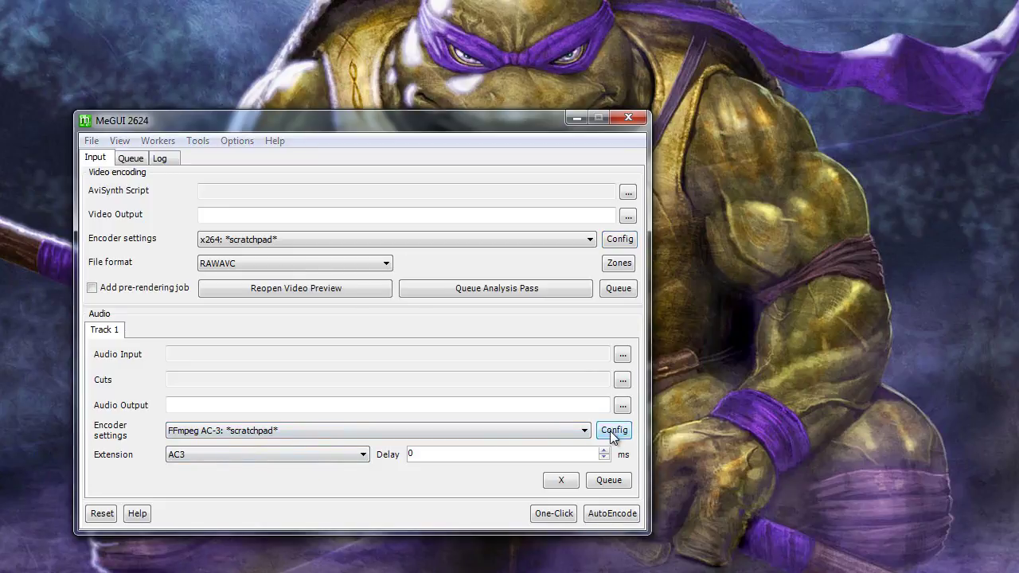
Check the FFmpeg AC-3 audio preset at 384 kbps, then switch to the StyxSoD script folder.
{"action": "left_click_drag", "start_coordinate": [51, 0], "coordinate": [415, 110]}
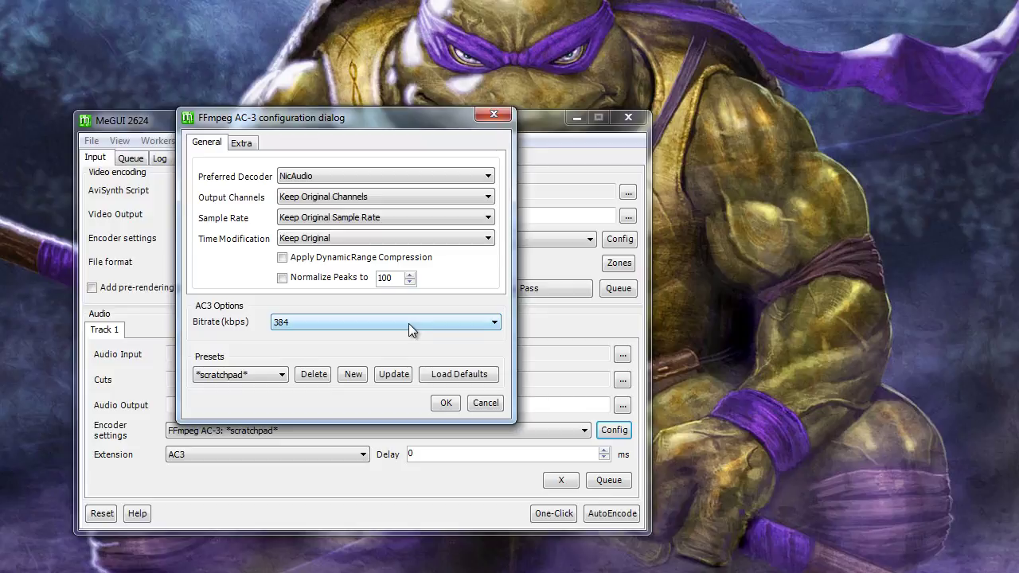
{"action": "key", "text": "Return"}
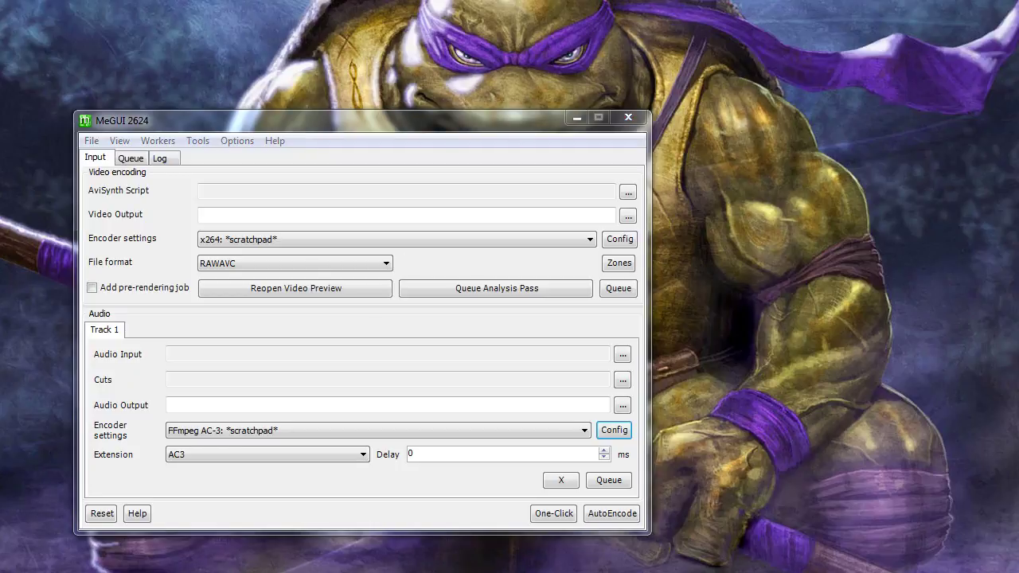
{"action": "key", "text": "alt+Tab"}
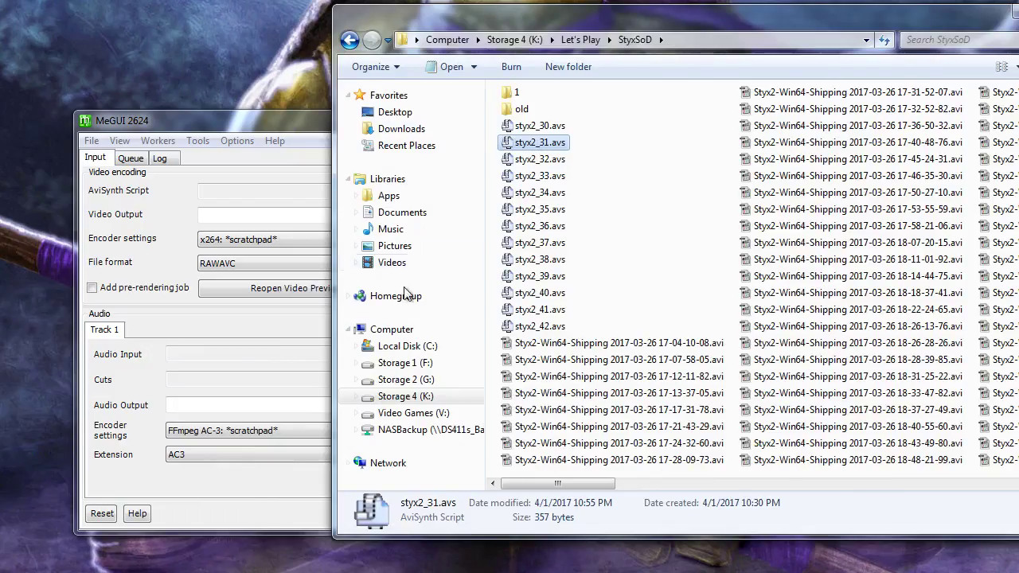
Load styx2_30.avs as the source script and queue its video encode.
{"action": "left_click", "coordinate": [539, 129]}
{"action": "left_click_drag", "start_coordinate": [539, 129], "coordinate": [251, 198]}
{"action": "left_click", "coordinate": [156, 232]}
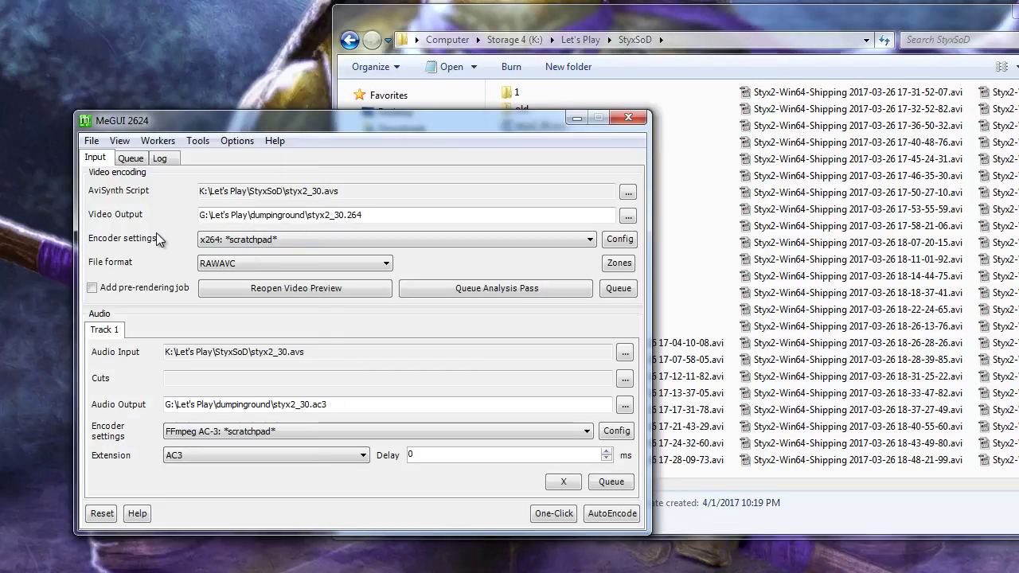
{"action": "left_click", "coordinate": [626, 292]}
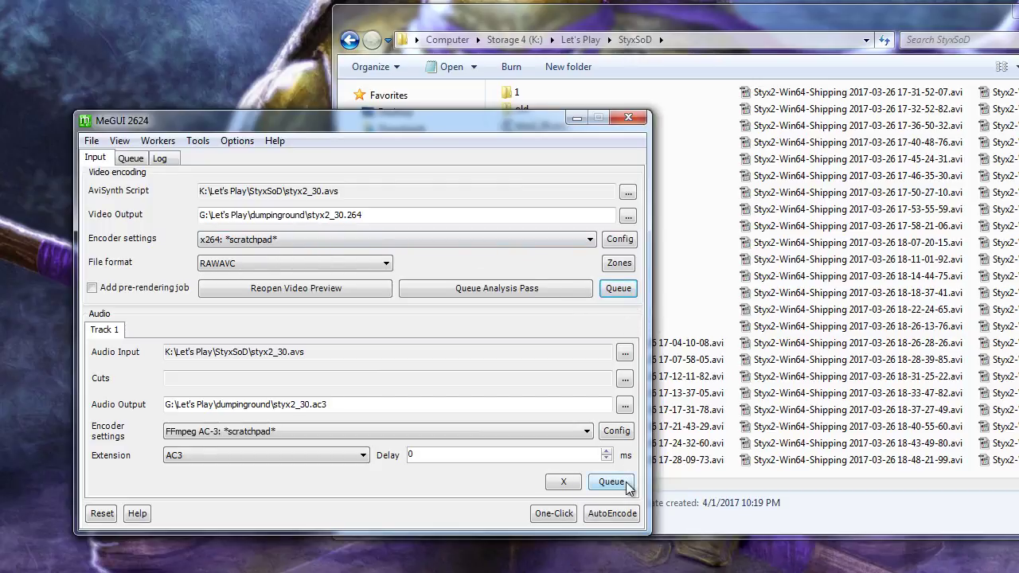
Load styx2_31.avs, queue its video and audio encodes, and view the job queue.
{"action": "left_click", "coordinate": [615, 24]}
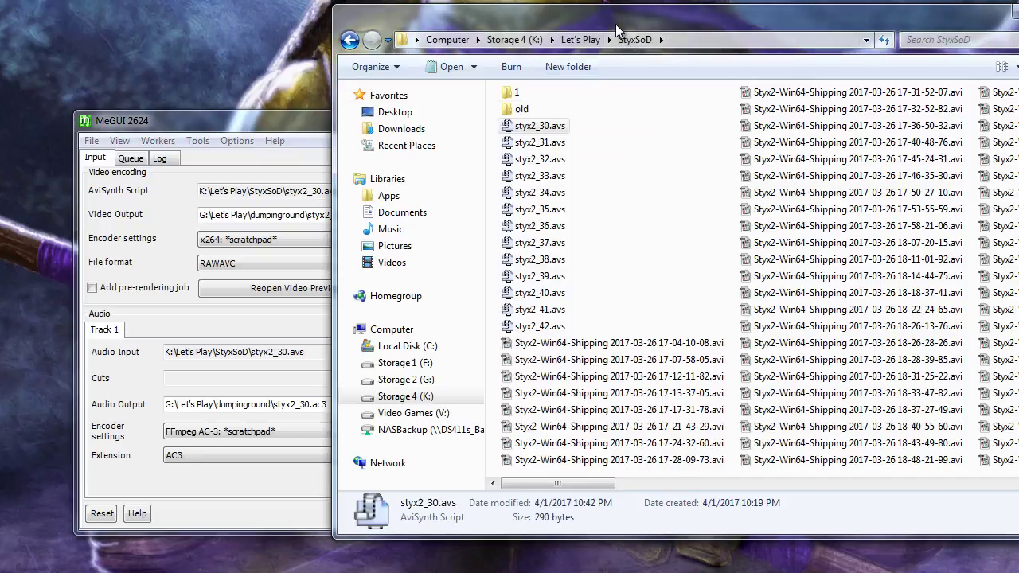
{"action": "left_click_drag", "start_coordinate": [552, 141], "coordinate": [287, 197]}
{"action": "left_click", "coordinate": [151, 237]}
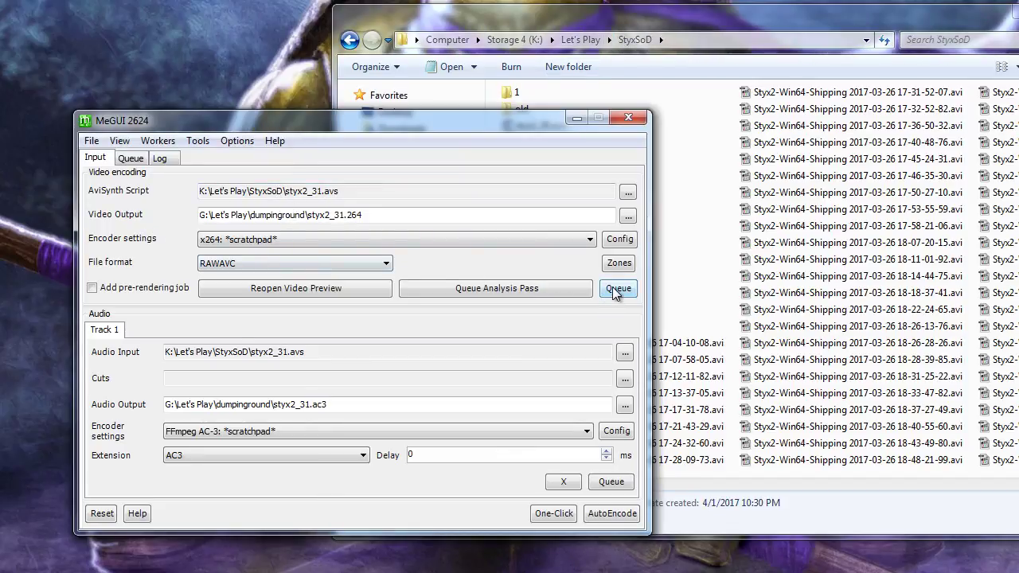
{"action": "left_click", "coordinate": [613, 483]}
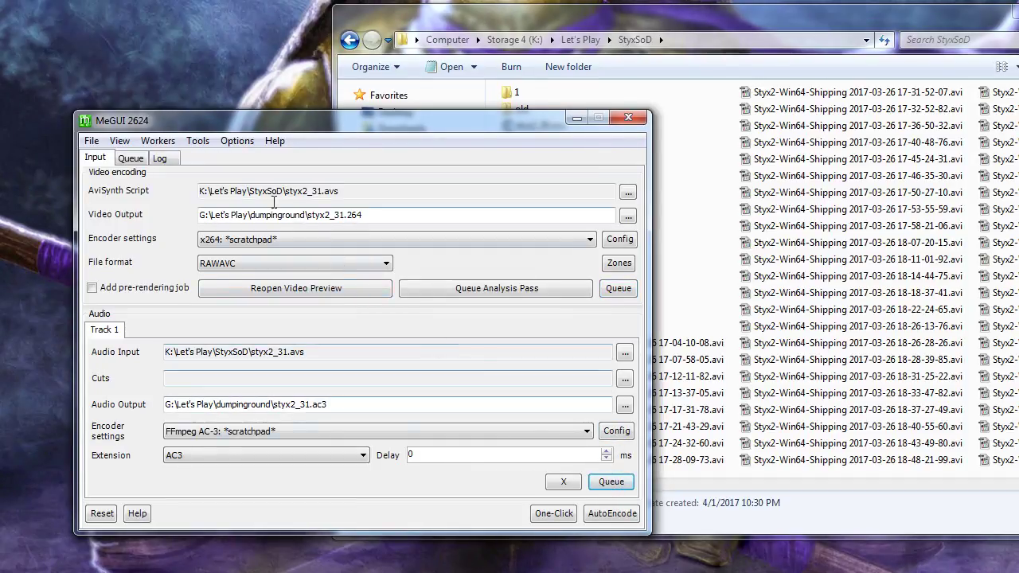
{"action": "left_click", "coordinate": [132, 159]}
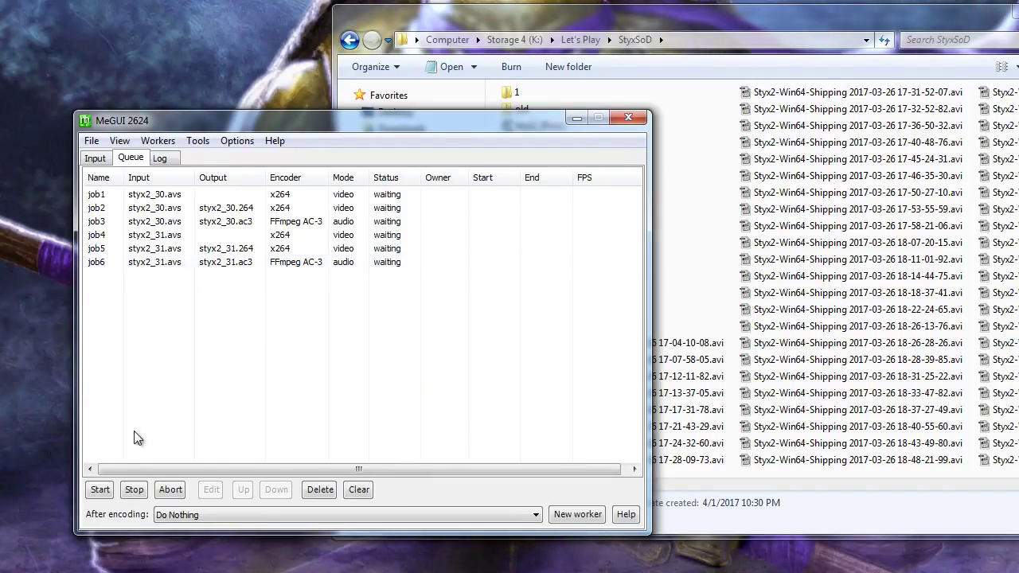
Start processing the queued MeGUI encoding jobs so job1 begins encoding.
{"action": "left_click", "coordinate": [99, 491]}
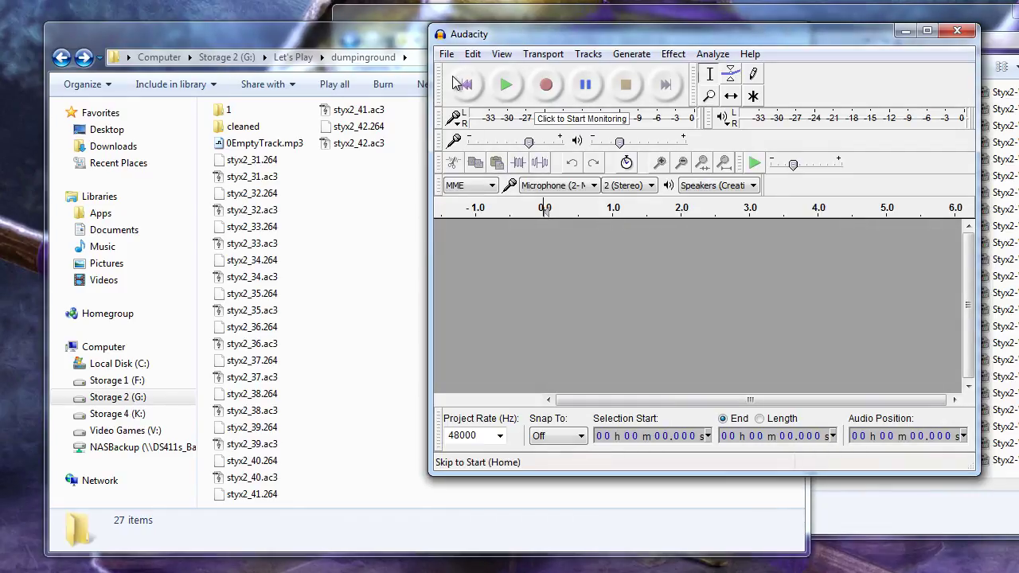
{"action": "left_click", "coordinate": [447, 54]}
Create a new Audacity chain named NoiseRemoval.
{"action": "left_click", "coordinate": [503, 384]}
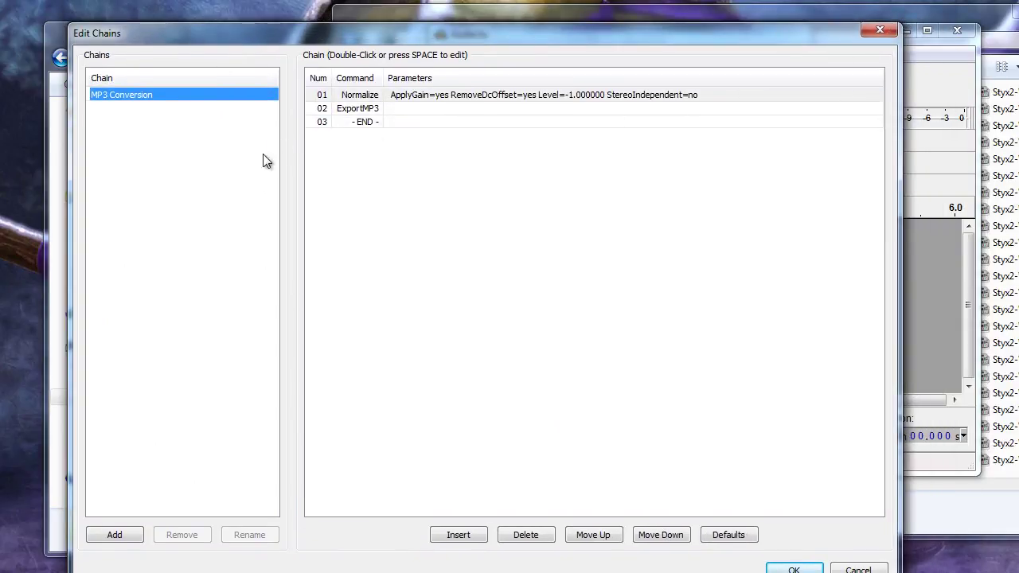
{"action": "left_click", "coordinate": [125, 535]}
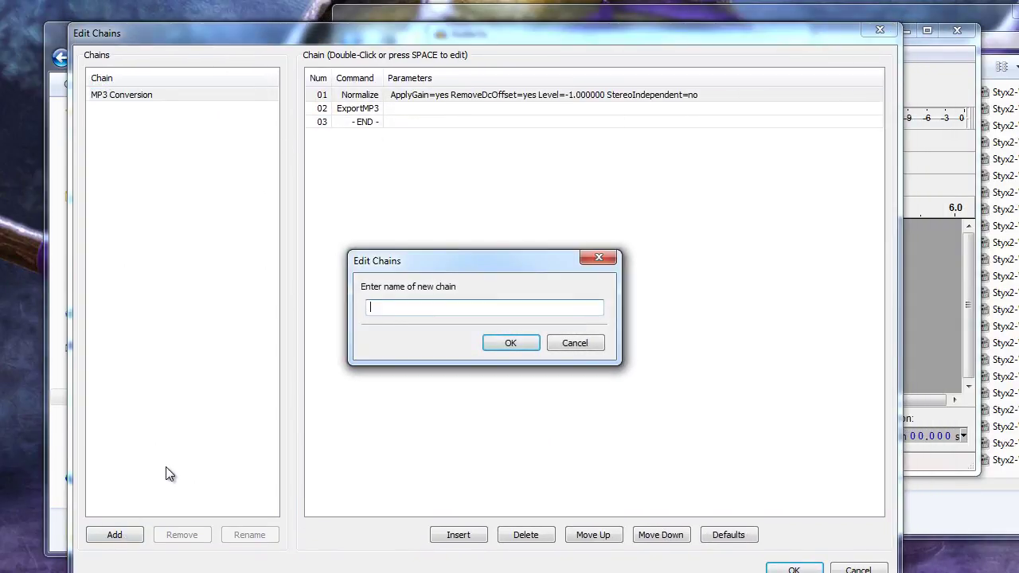
{"action": "type", "text": "NoiseRemoval"}
{"action": "key", "text": "Return"}
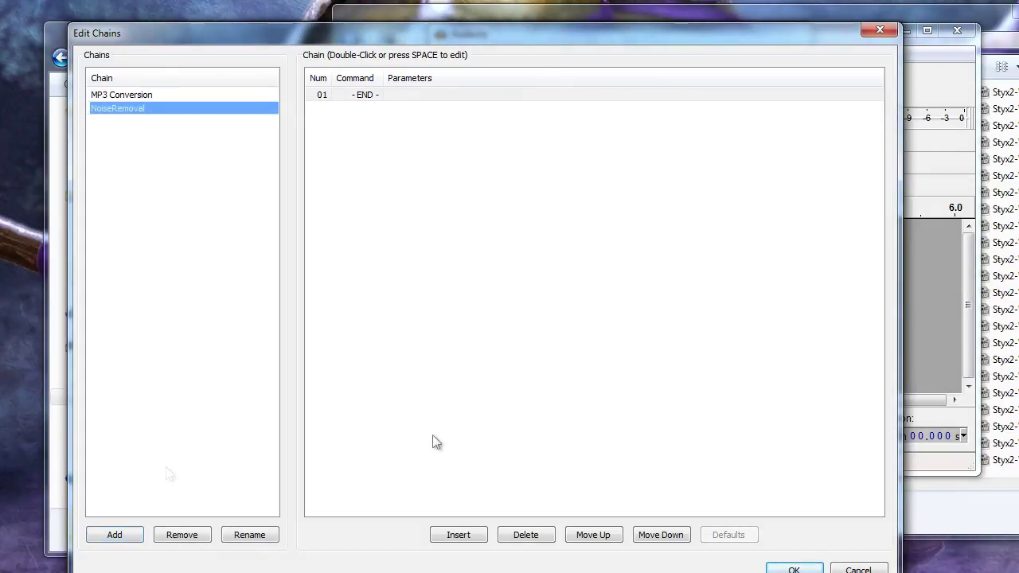
Add NoiseReduction followed by ExportMP3 to the NoiseRemoval chain and save it.
{"action": "left_click", "coordinate": [457, 535]}
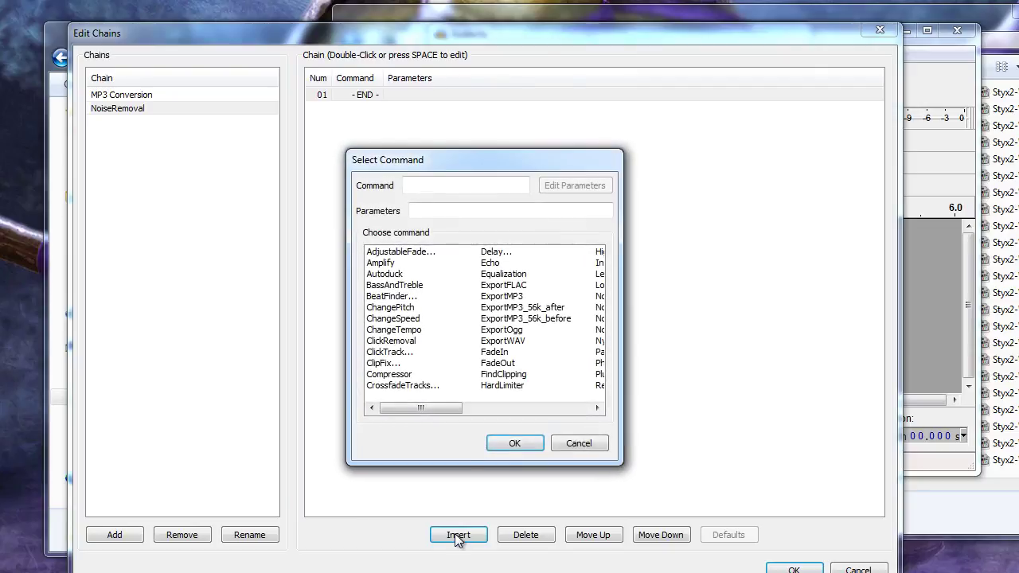
{"action": "left_click", "coordinate": [491, 321]}
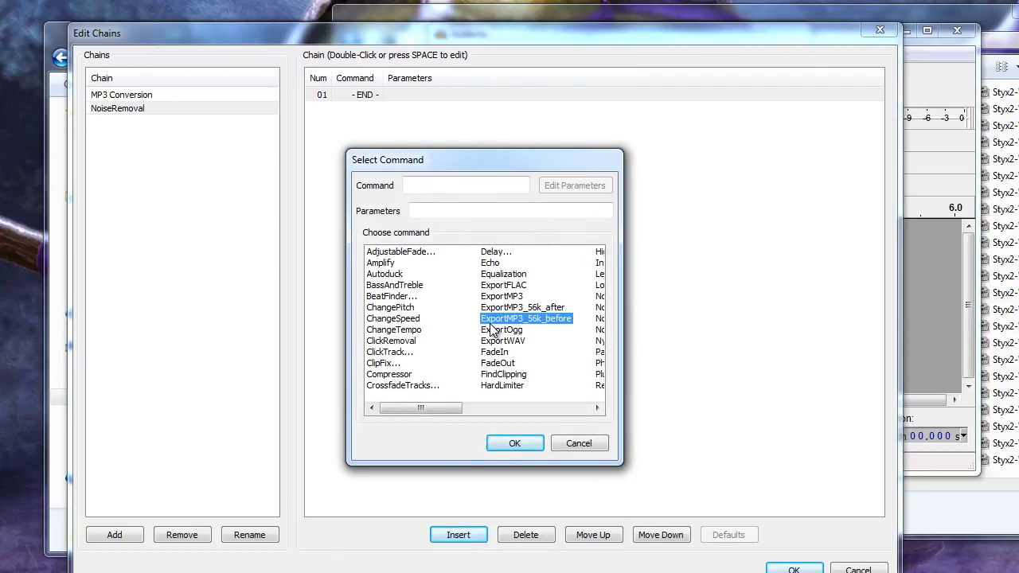
{"action": "scroll", "coordinate": [490, 329], "scroll_direction": "down", "scroll_amount": 1}
{"action": "left_click", "coordinate": [512, 310]}
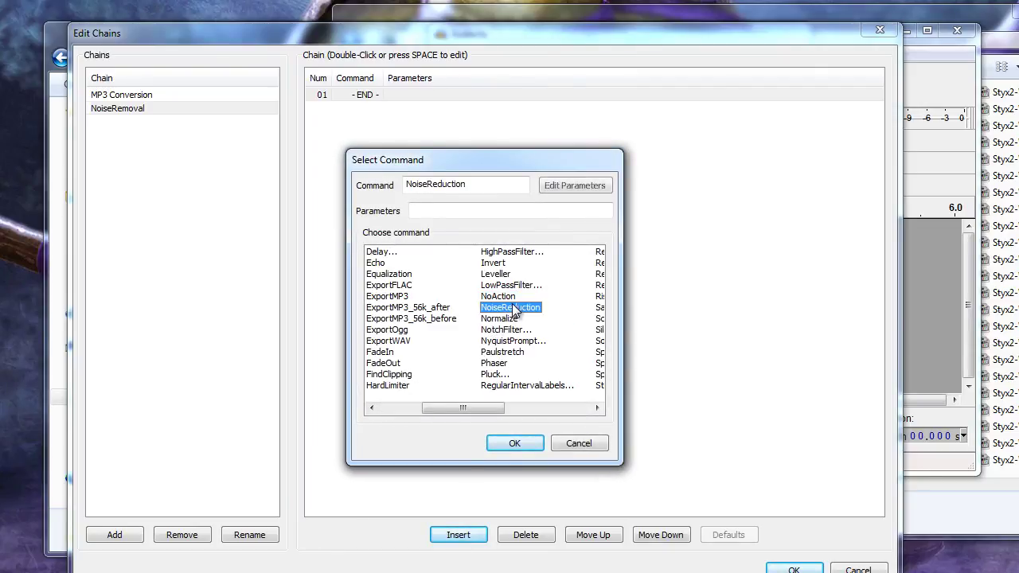
{"action": "left_click", "coordinate": [515, 443]}
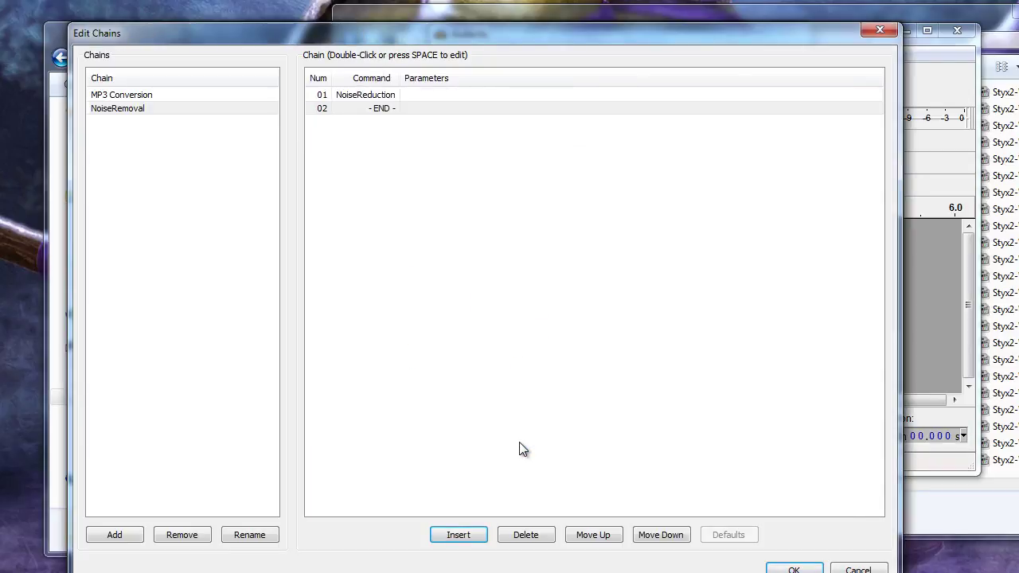
{"action": "left_click", "coordinate": [460, 535]}
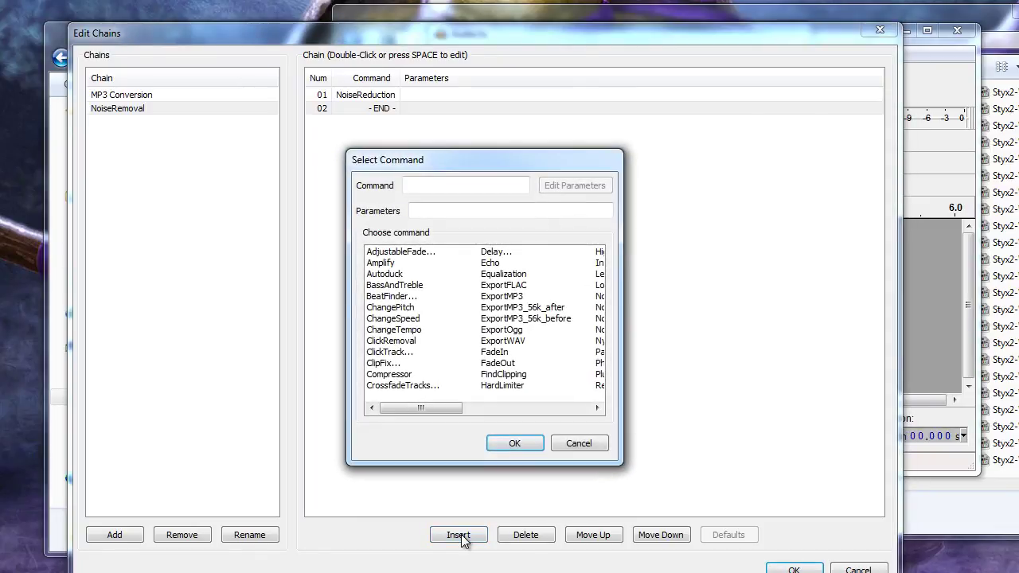
{"action": "left_click", "coordinate": [512, 299]}
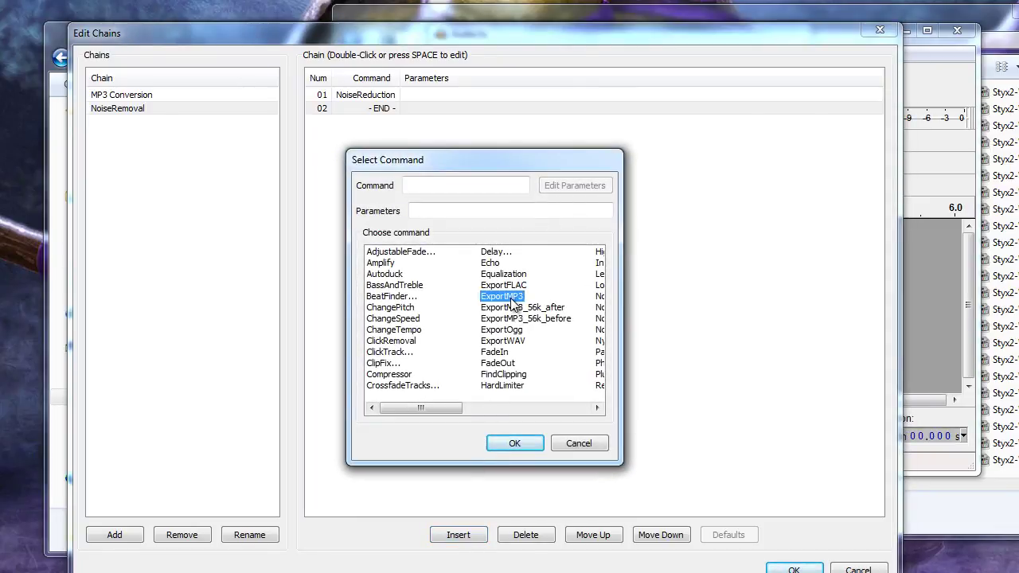
{"action": "left_click", "coordinate": [514, 445]}
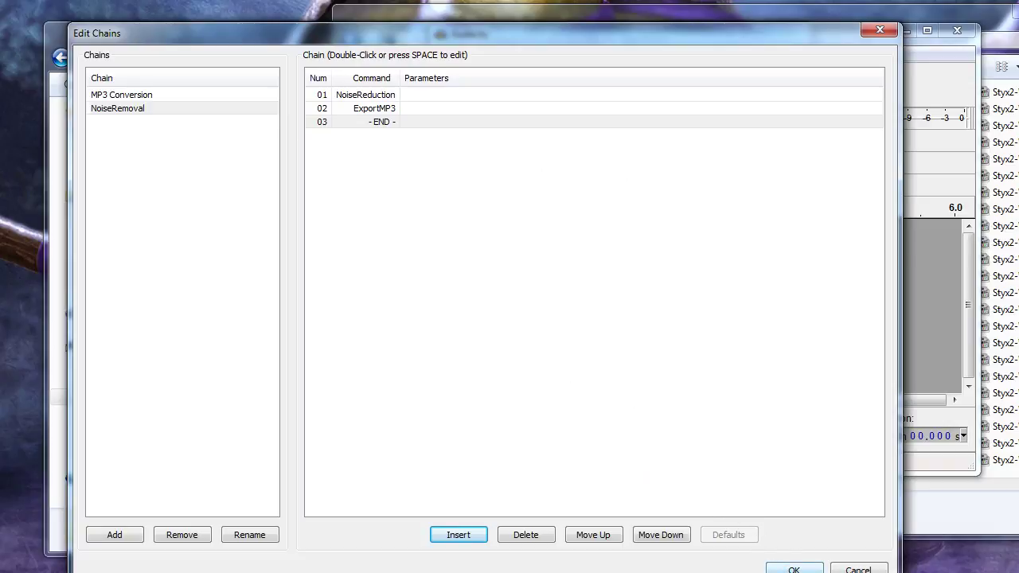
{"action": "left_click", "coordinate": [794, 571]}
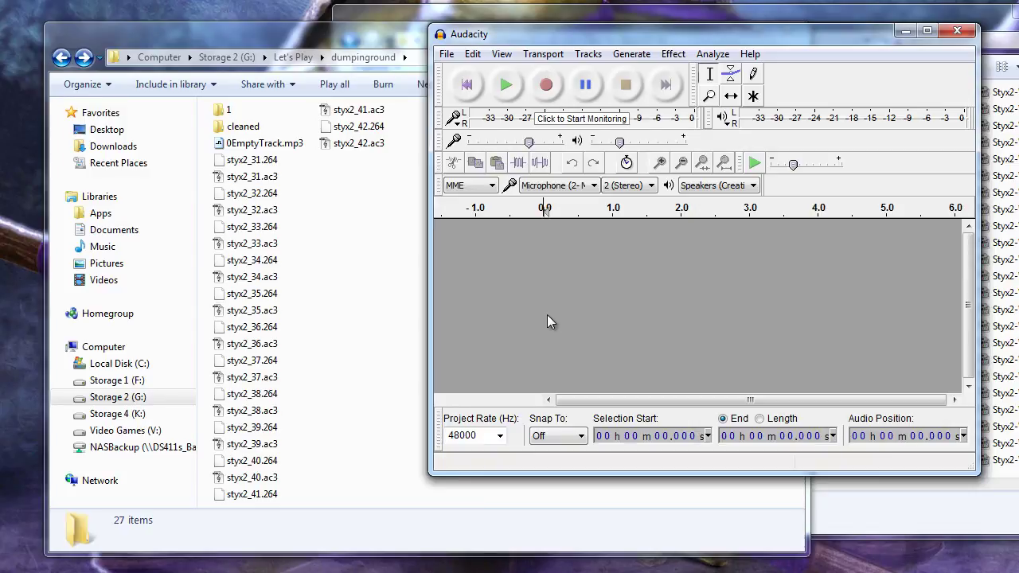
Drag 0EmptyTrack.mp3 from the dumpinground folder into Audacity as a new track.
{"action": "left_click", "coordinate": [413, 256]}
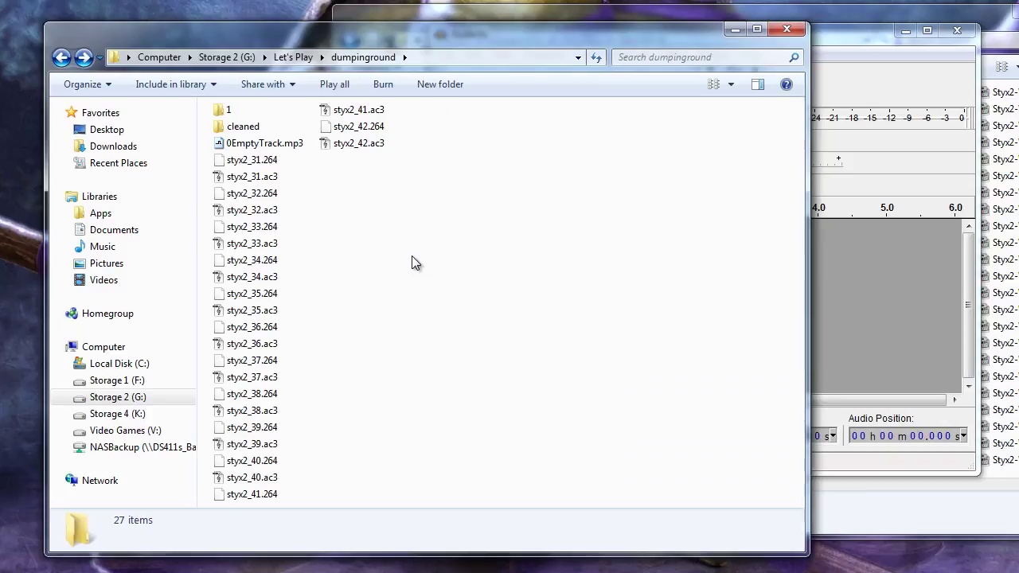
{"action": "left_click", "coordinate": [299, 144]}
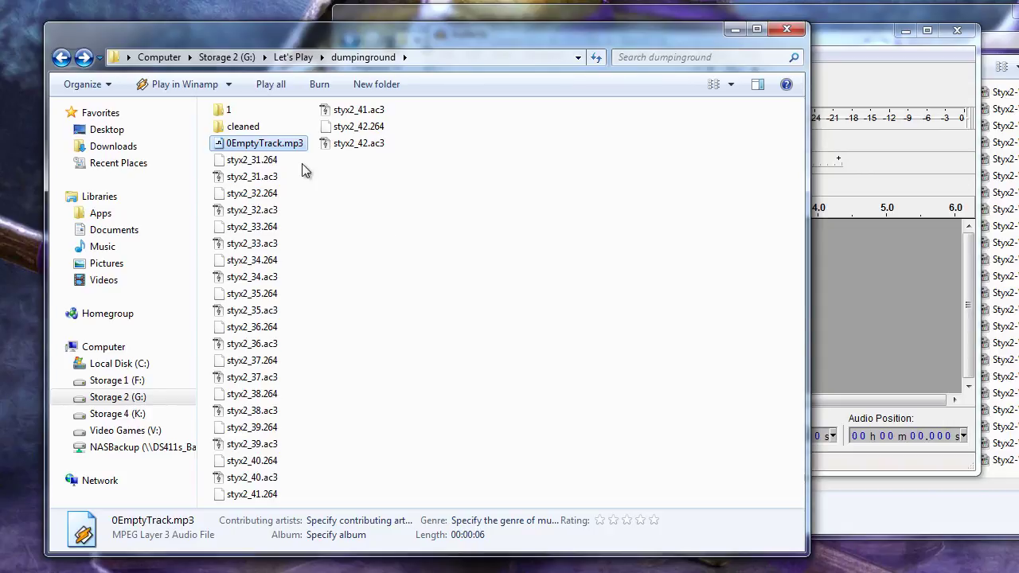
{"action": "left_click_drag", "start_coordinate": [281, 144], "coordinate": [921, 316]}
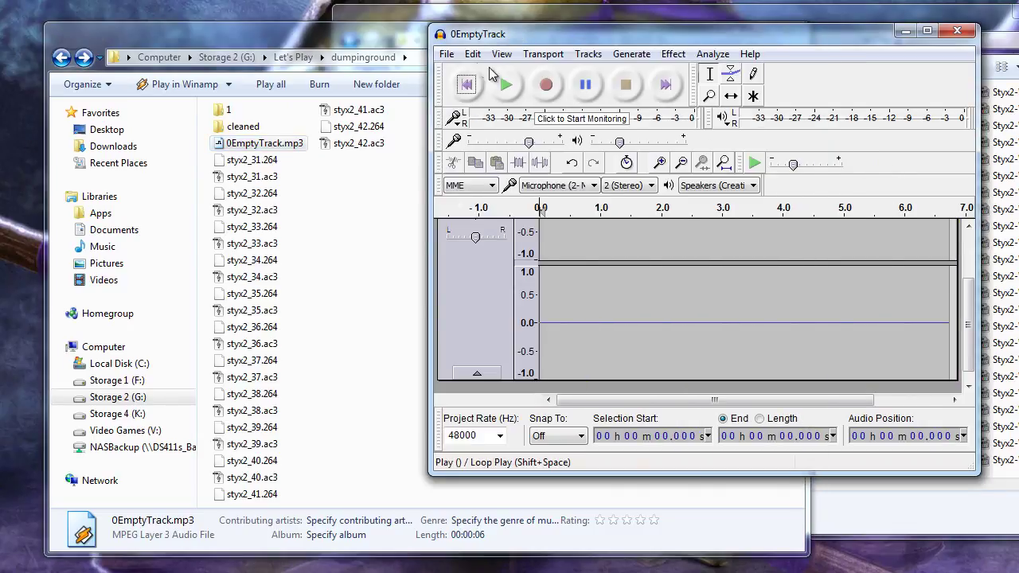
Set MP3 export options to a constant 192 kbps bitrate without exporting a file.
{"action": "left_click", "coordinate": [446, 54]}
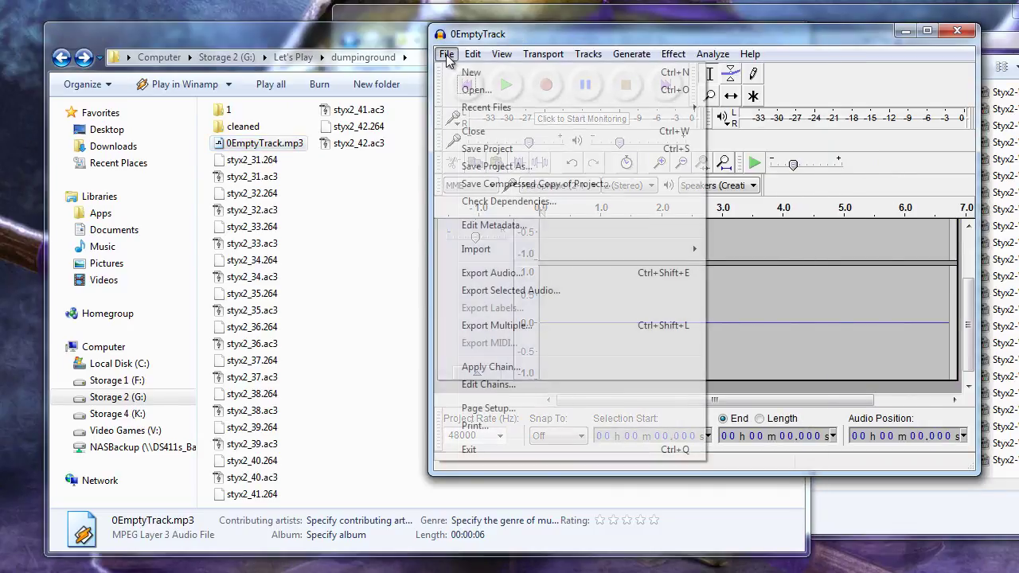
{"action": "left_click", "coordinate": [500, 273]}
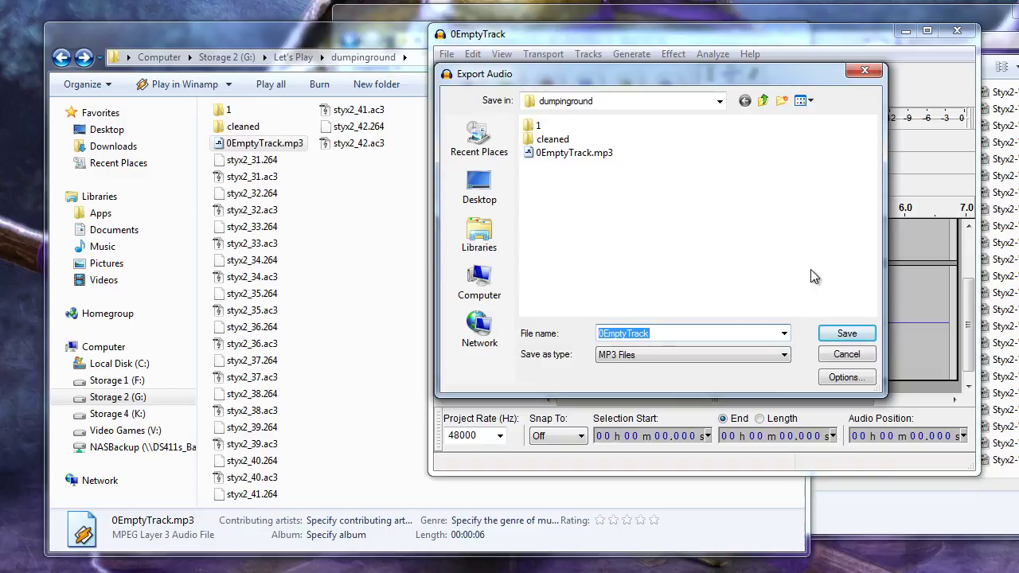
{"action": "left_click", "coordinate": [847, 376]}
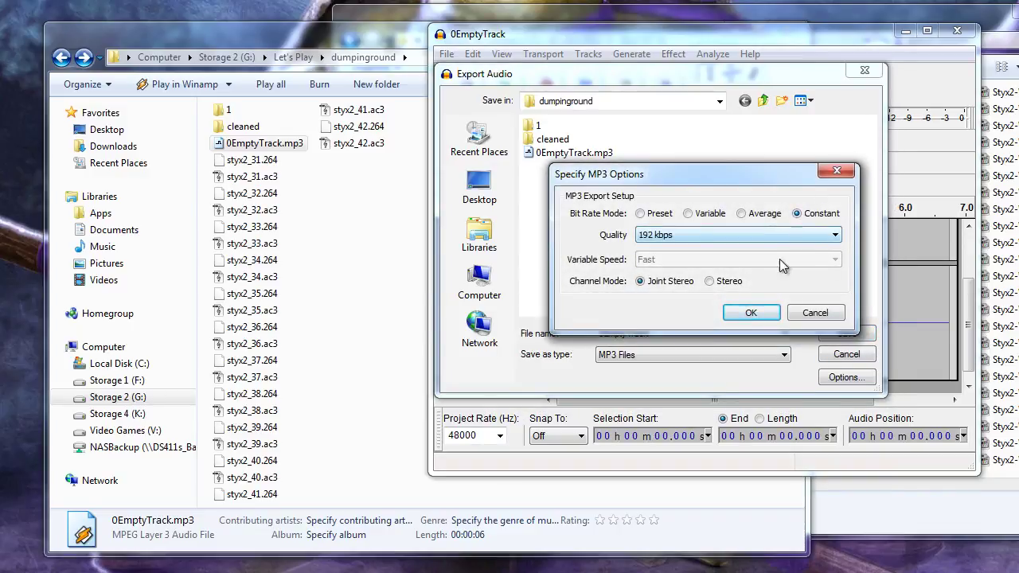
{"action": "left_click", "coordinate": [748, 315]}
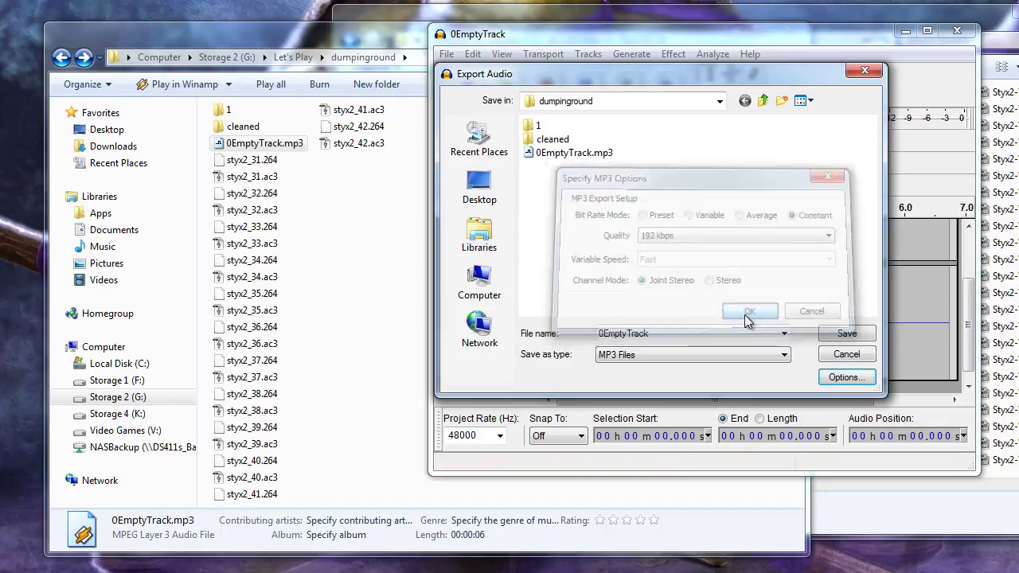
{"action": "left_click", "coordinate": [843, 351]}
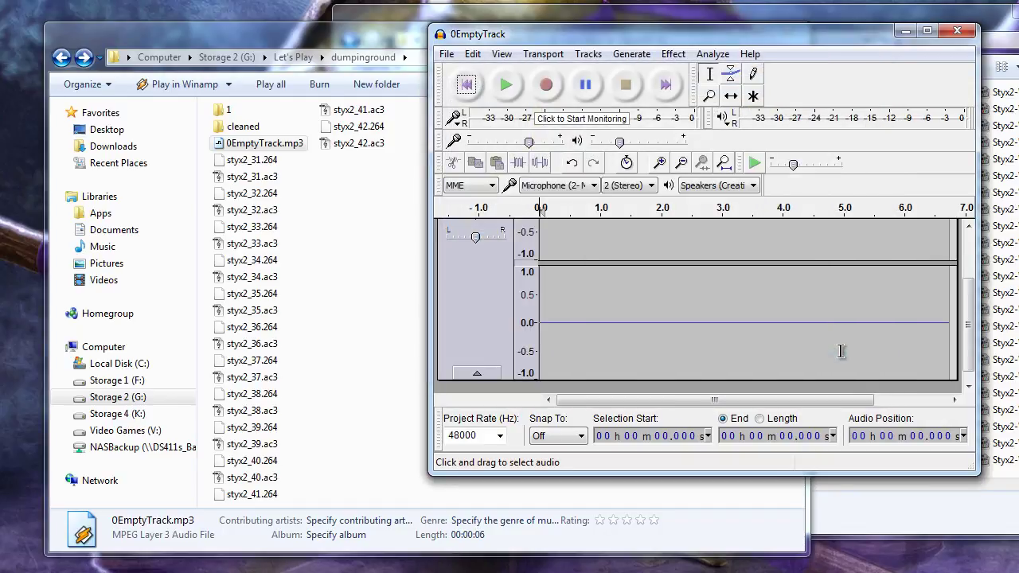
Close the 0EmptyTrack project without saving changes.
{"action": "left_click", "coordinate": [447, 54]}
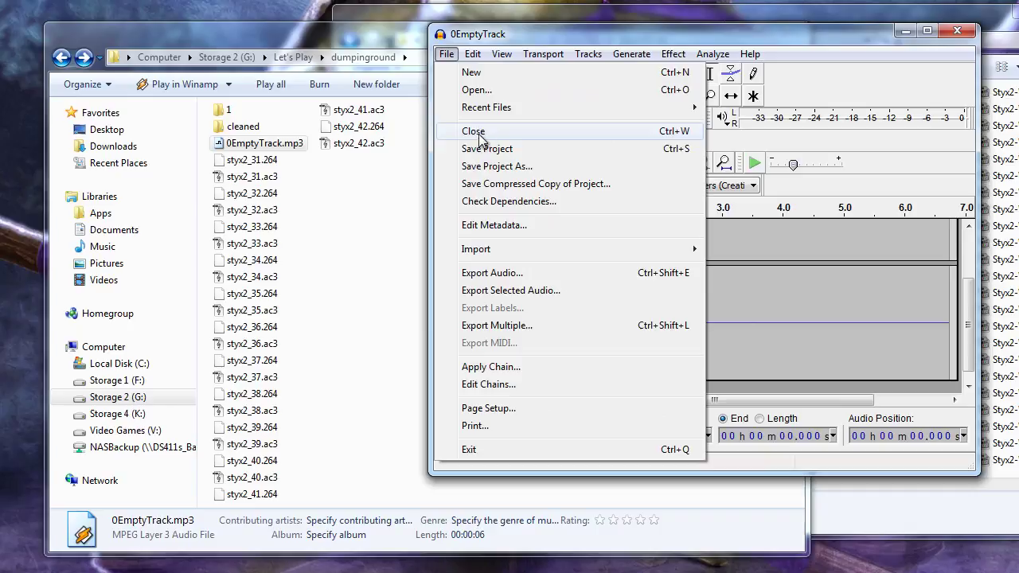
{"action": "left_click", "coordinate": [480, 139]}
{"action": "left_click", "coordinate": [465, 317]}
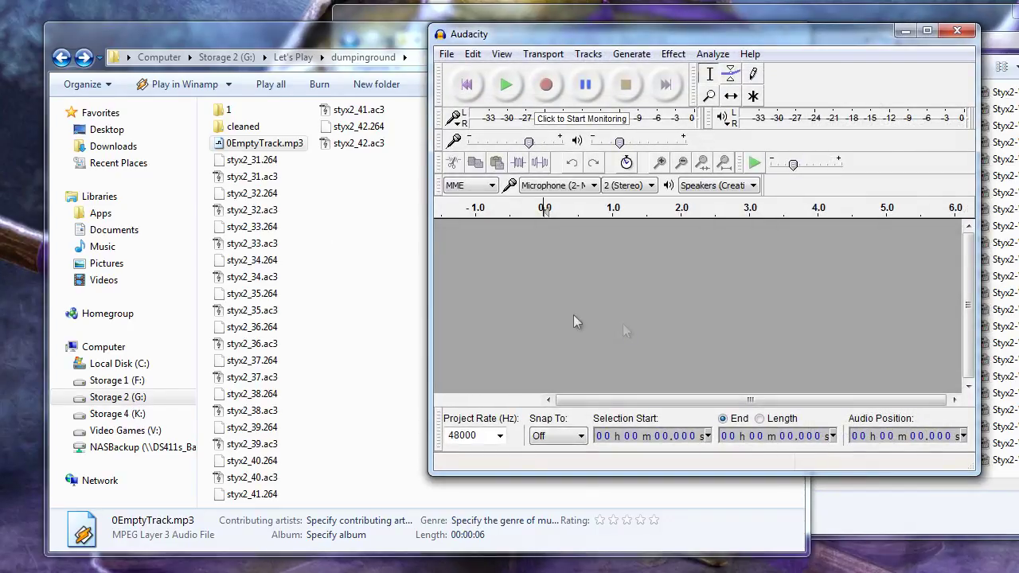
Choose the NoiseRemoval chain to apply to files on disk.
{"action": "left_click", "coordinate": [447, 54]}
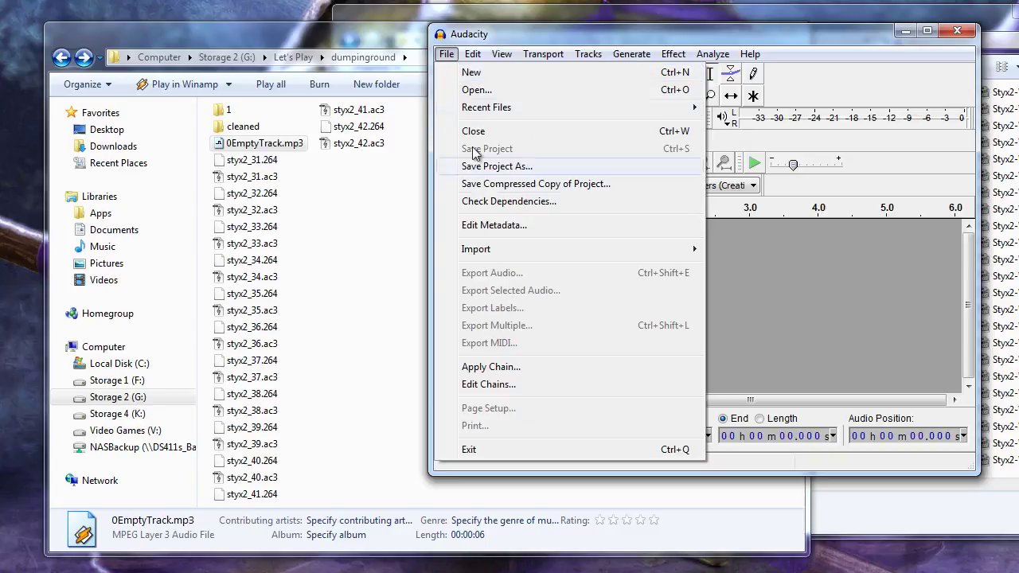
{"action": "left_click", "coordinate": [509, 365]}
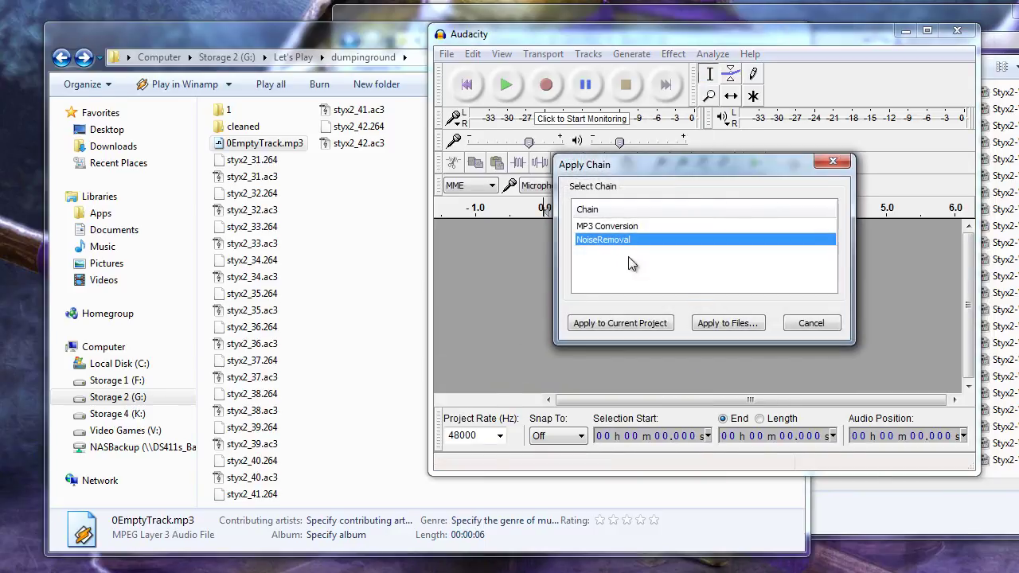
{"action": "left_click", "coordinate": [720, 322]}
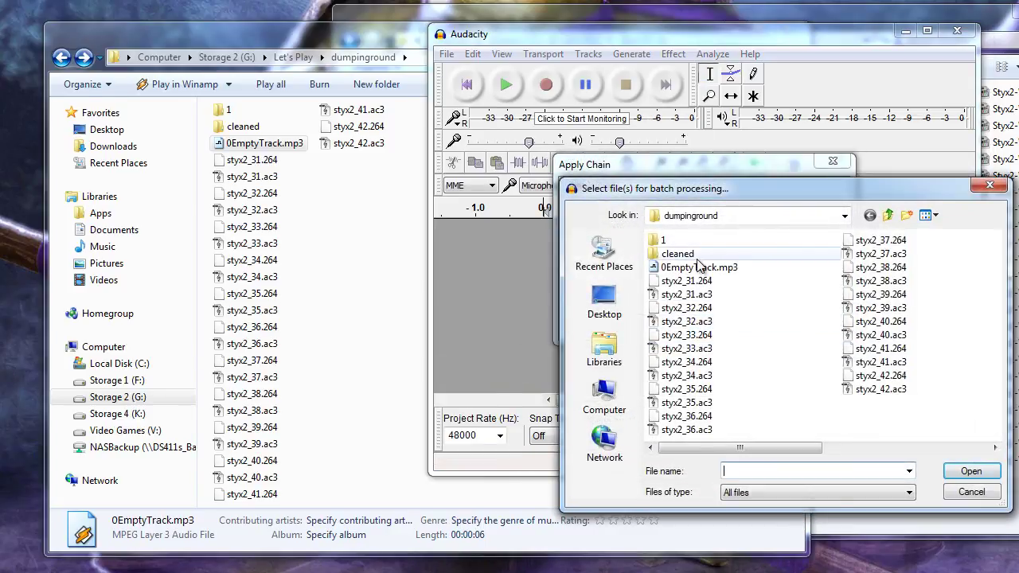
Run noise removal on 0EmptyTrack.mp3 and styx2_31 through styx2_42 .ac3 files.
{"action": "left_click", "coordinate": [698, 266]}
{"action": "left_click", "coordinate": [692, 295], "text": "ctrl"}
{"action": "left_click", "coordinate": [707, 322], "text": "ctrl"}
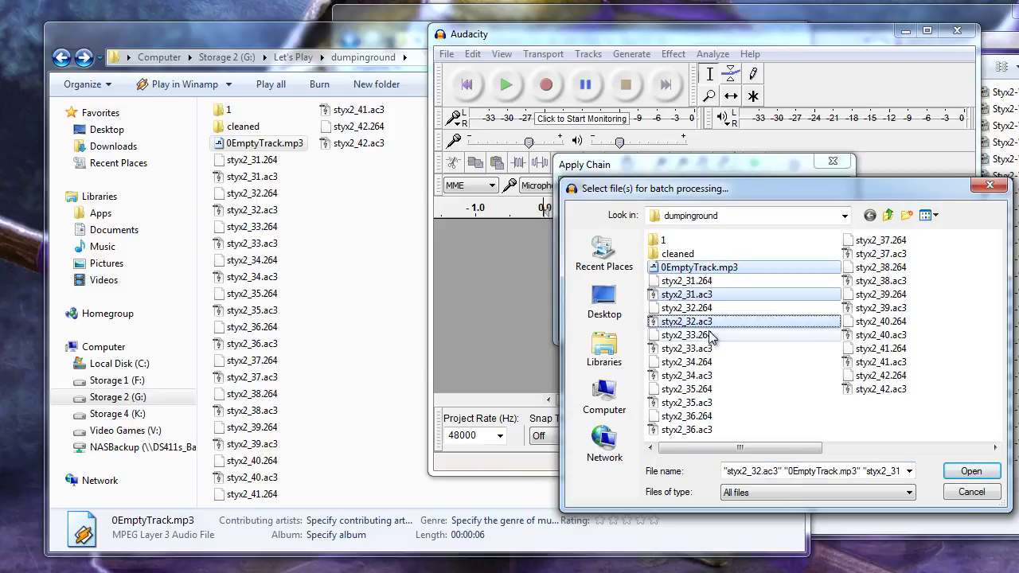
{"action": "left_click", "coordinate": [708, 349], "text": "ctrl"}
{"action": "left_click", "coordinate": [710, 376], "text": "ctrl"}
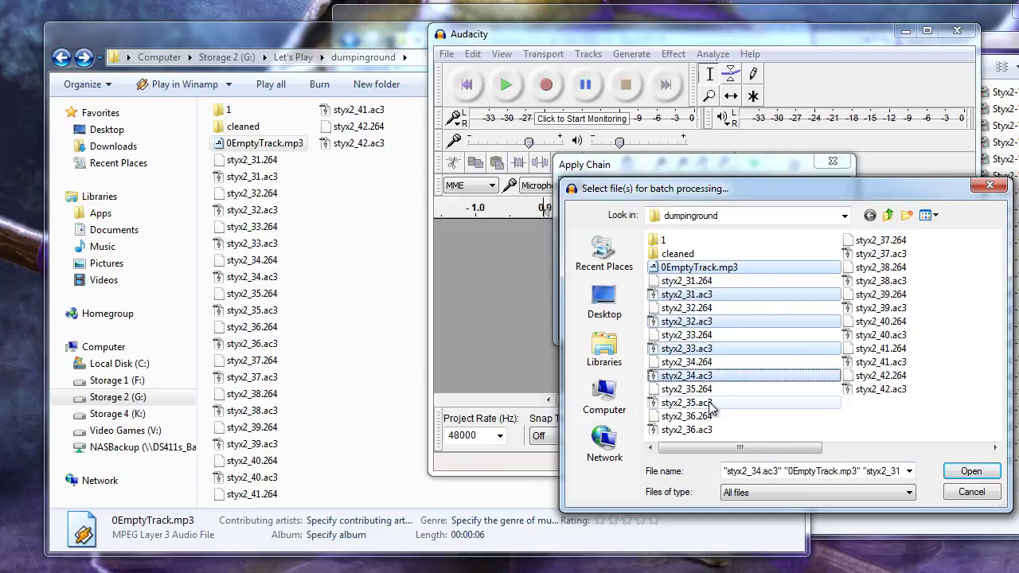
{"action": "left_click", "coordinate": [711, 404], "text": "ctrl"}
{"action": "left_click", "coordinate": [701, 430], "text": "ctrl"}
{"action": "left_click", "coordinate": [882, 254], "text": "ctrl"}
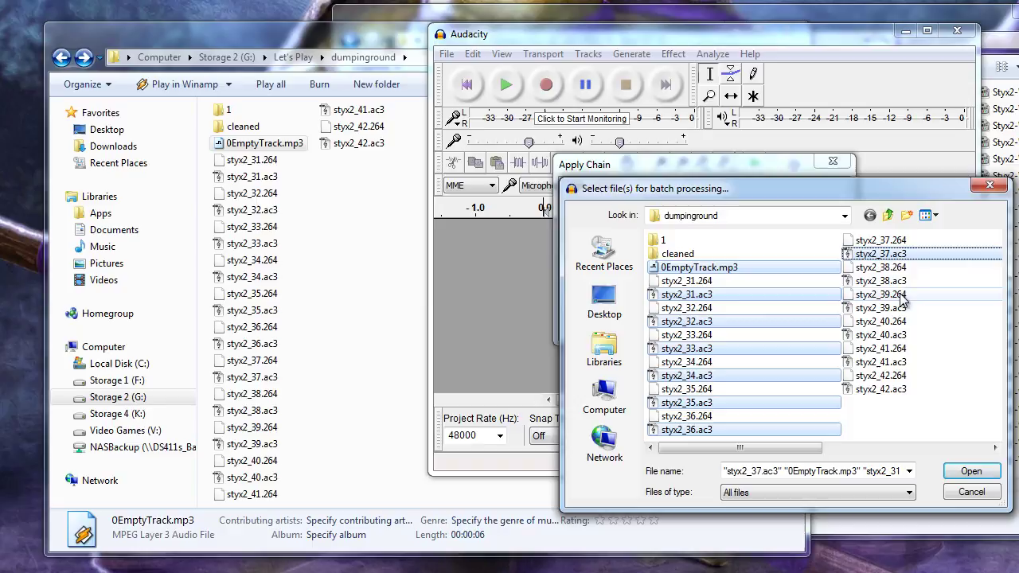
{"action": "left_click", "coordinate": [900, 281], "text": "ctrl"}
{"action": "left_click", "coordinate": [898, 308], "text": "ctrl"}
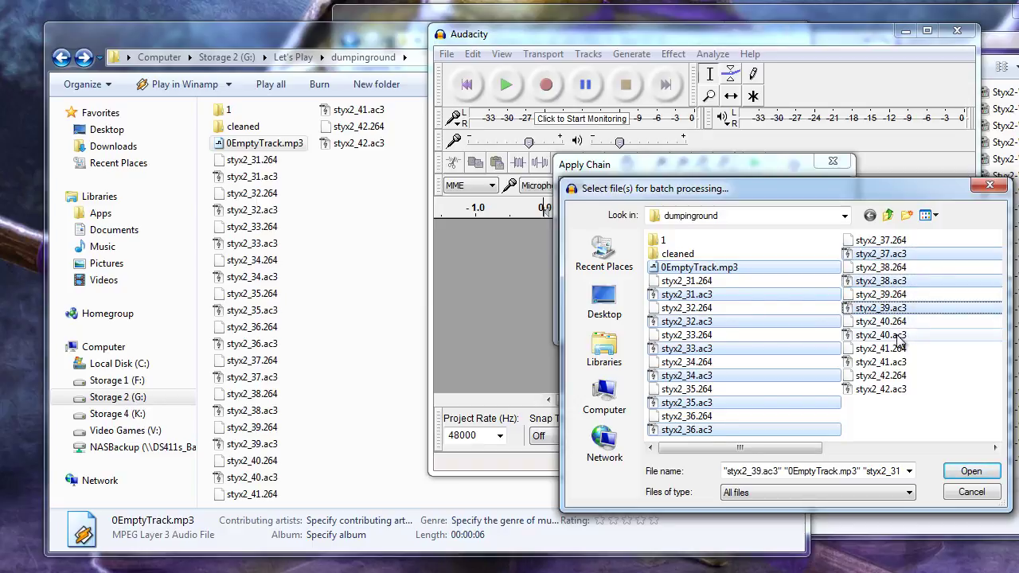
{"action": "left_click", "coordinate": [902, 337], "text": "ctrl"}
{"action": "left_click", "coordinate": [904, 366], "text": "ctrl"}
{"action": "left_click", "coordinate": [906, 393], "text": "ctrl"}
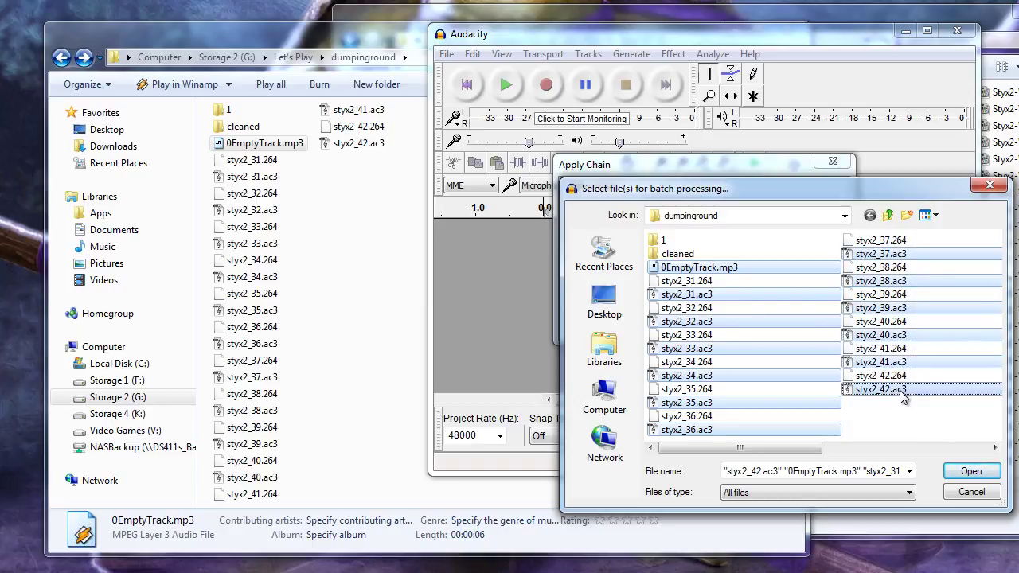
{"action": "left_click", "coordinate": [971, 472]}
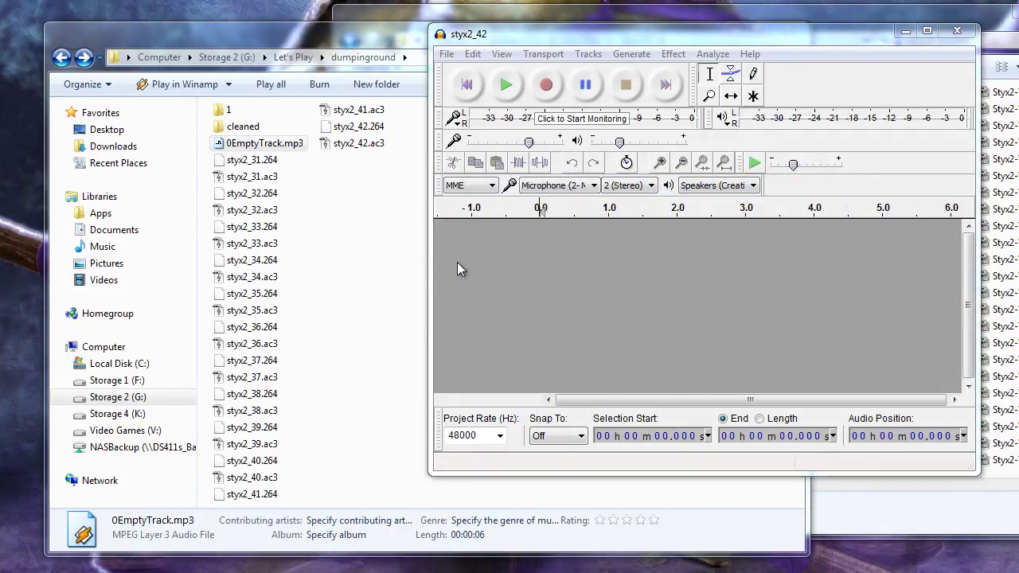
{"action": "left_click", "coordinate": [287, 177]}
Copy the twelve cleaned styx2 MP3s from the cleaned folder into dumpinground.
{"action": "double_click", "coordinate": [247, 130]}
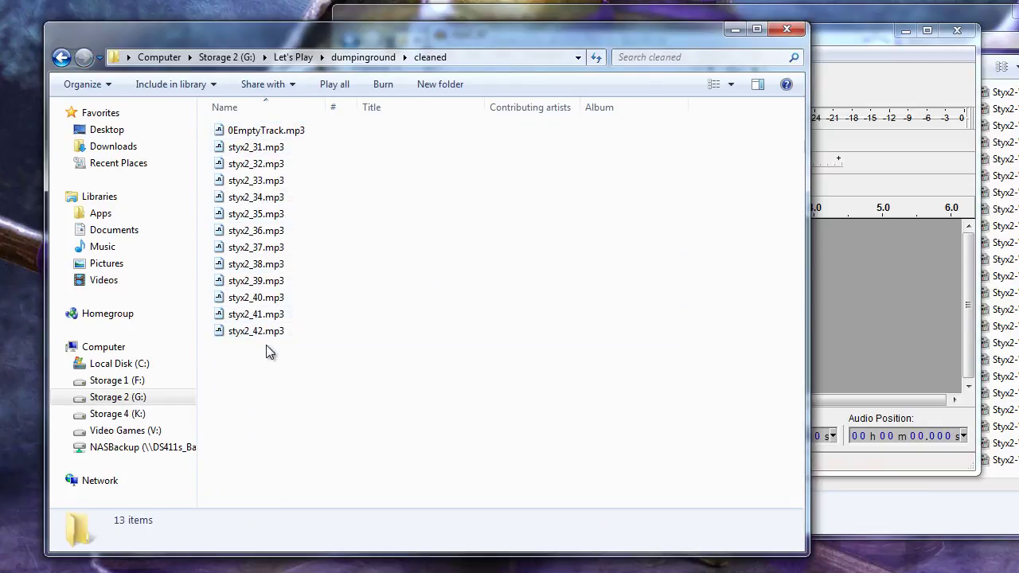
{"action": "left_click_drag", "start_coordinate": [265, 349], "coordinate": [268, 148]}
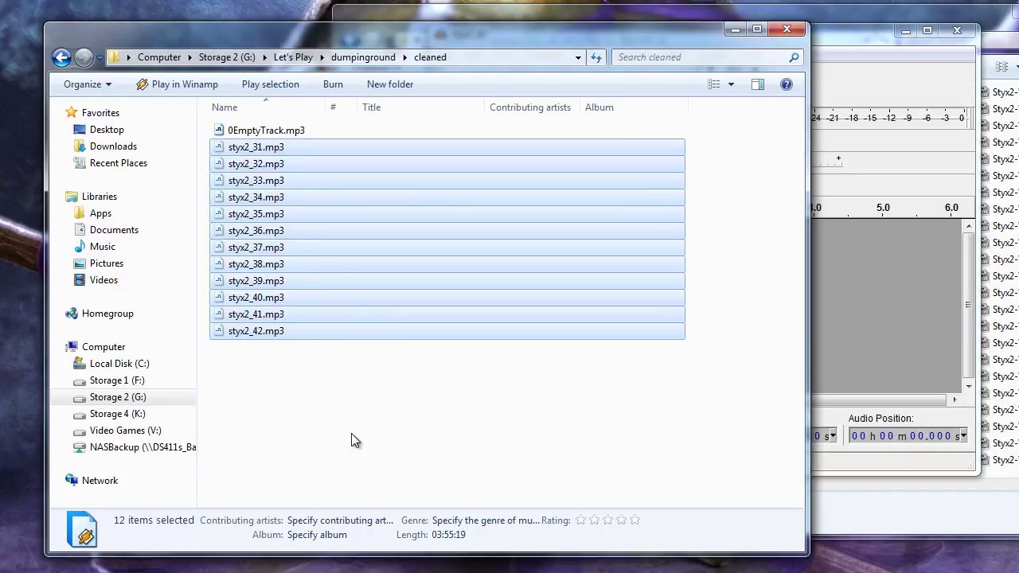
{"action": "key", "text": "BackSpace"}
{"action": "left_click", "coordinate": [390, 383]}
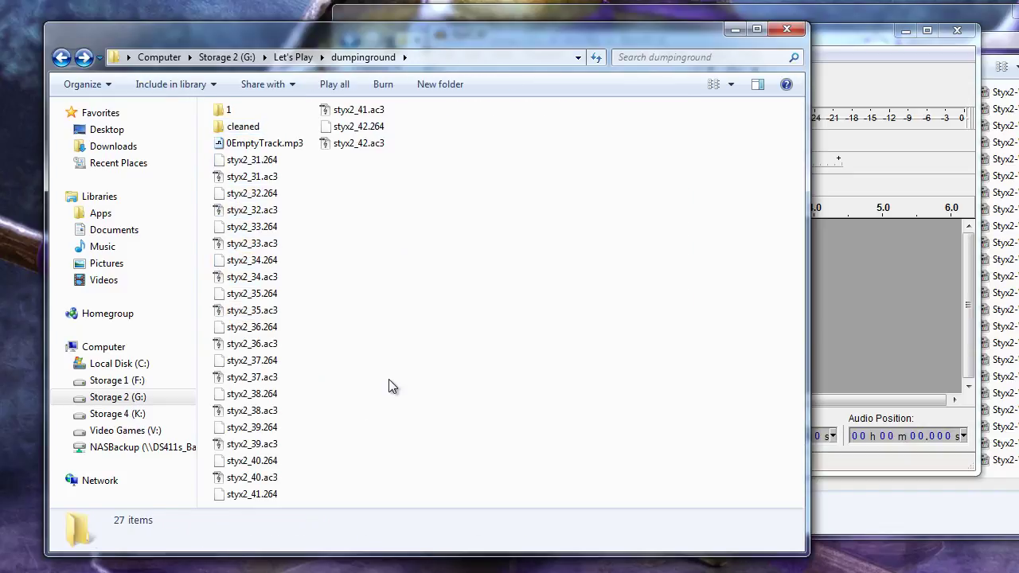
{"action": "key", "text": "ctrl+v"}
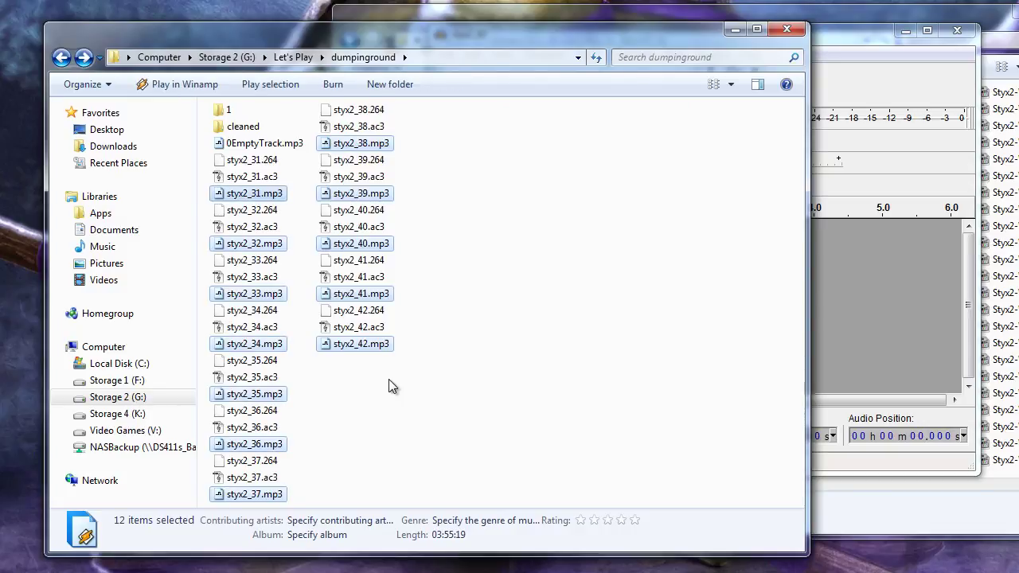
{"action": "left_click", "coordinate": [396, 400]}
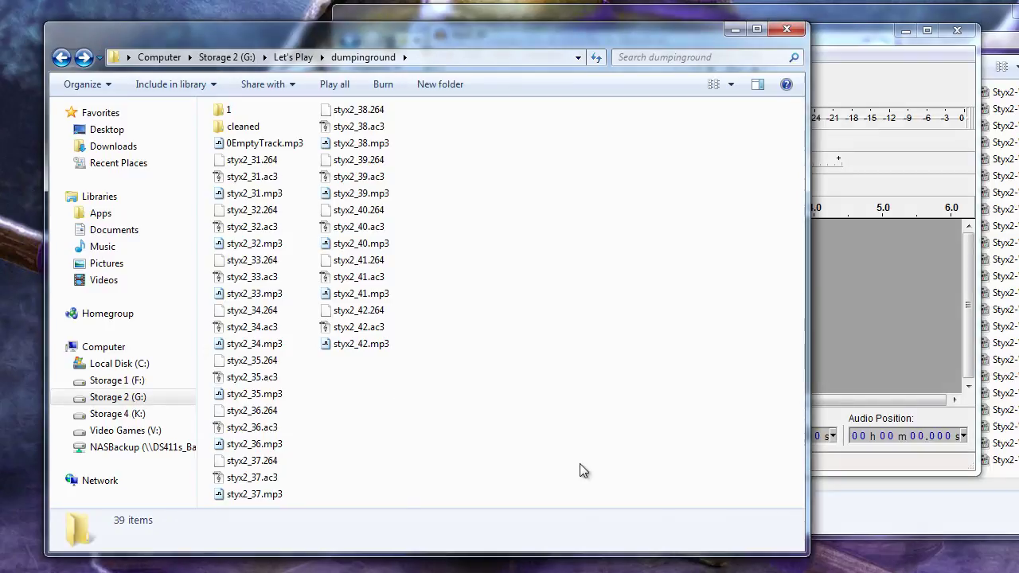
{"action": "key", "text": "alt+Tab"}
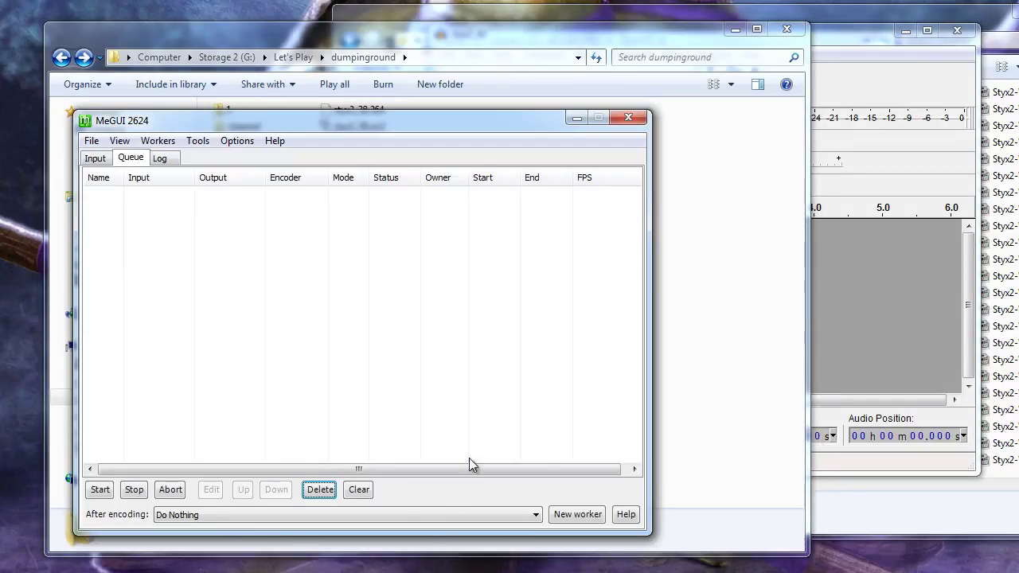
Open the MP4 Muxer beside the file list and keep it open after each queued job.
{"action": "key", "text": "ctrl+1"}
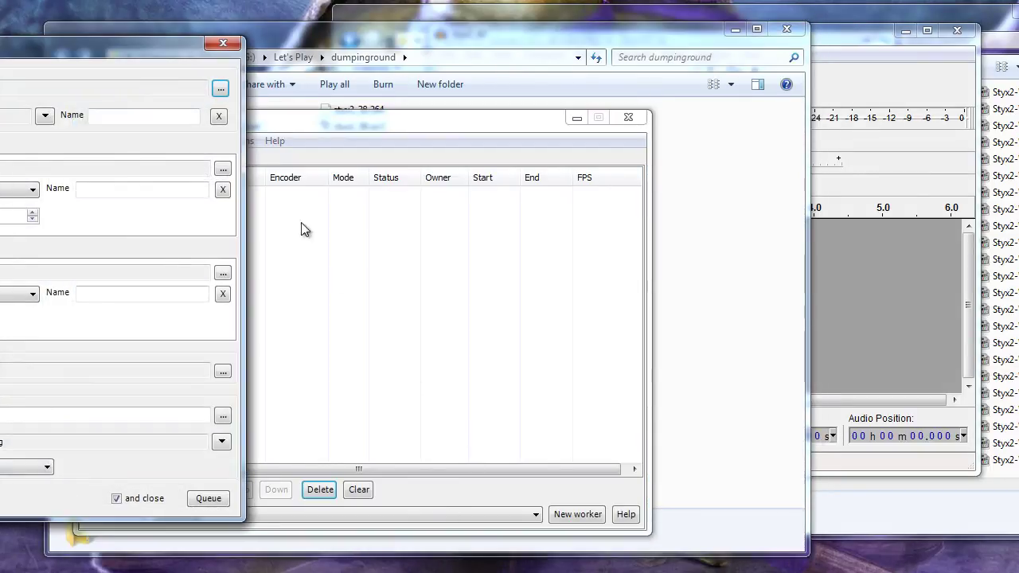
{"action": "left_click_drag", "start_coordinate": [137, 54], "coordinate": [814, 64]}
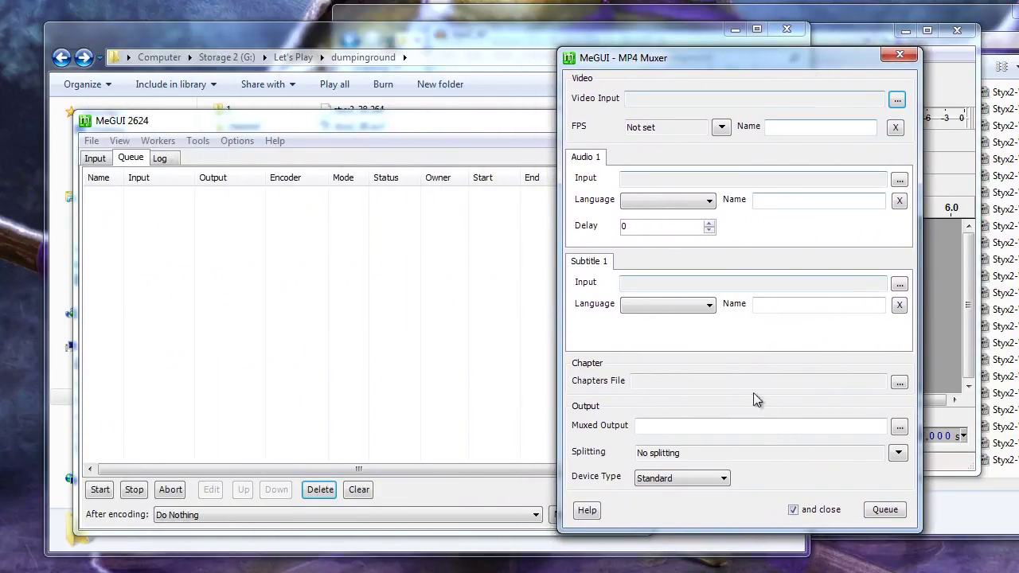
{"action": "left_click", "coordinate": [793, 511]}
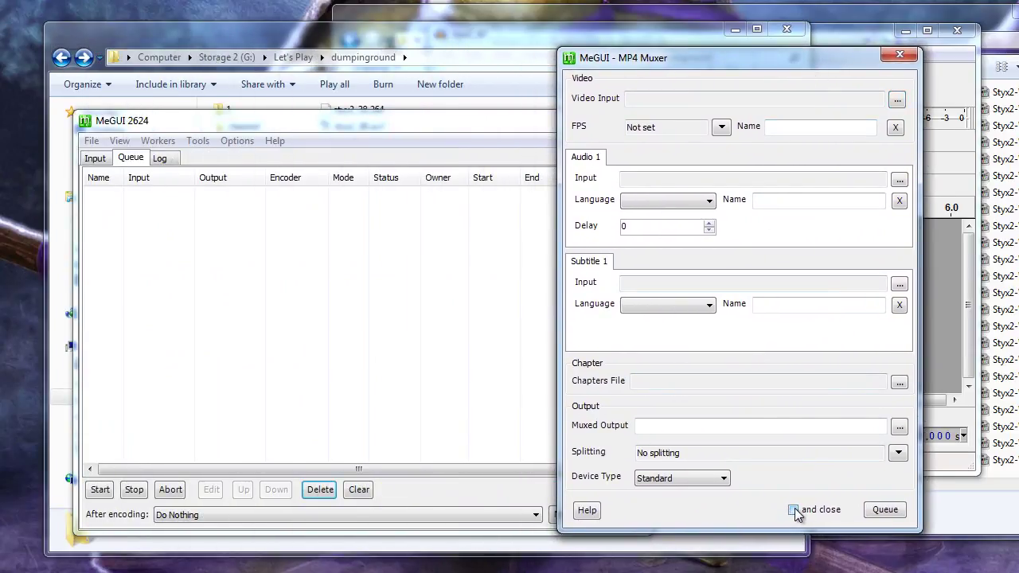
Queue mux jobs pairing each styx2 .264 video with its MP3, starting with styx2_31 and styx2_32.
{"action": "left_click", "coordinate": [650, 29]}
{"action": "left_click_drag", "start_coordinate": [251, 160], "coordinate": [698, 100]}
{"action": "left_click_drag", "start_coordinate": [239, 194], "coordinate": [693, 183]}
{"action": "left_click", "coordinate": [891, 510]}
{"action": "left_click_drag", "start_coordinate": [251, 210], "coordinate": [696, 108]}
{"action": "left_click_drag", "start_coordinate": [251, 244], "coordinate": [789, 179]}
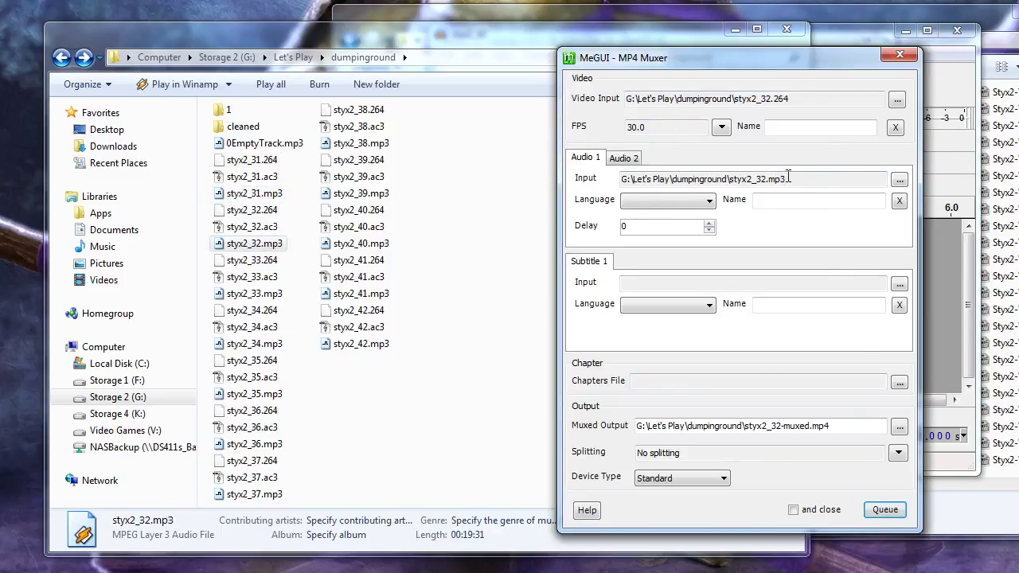
{"action": "left_click", "coordinate": [886, 509]}
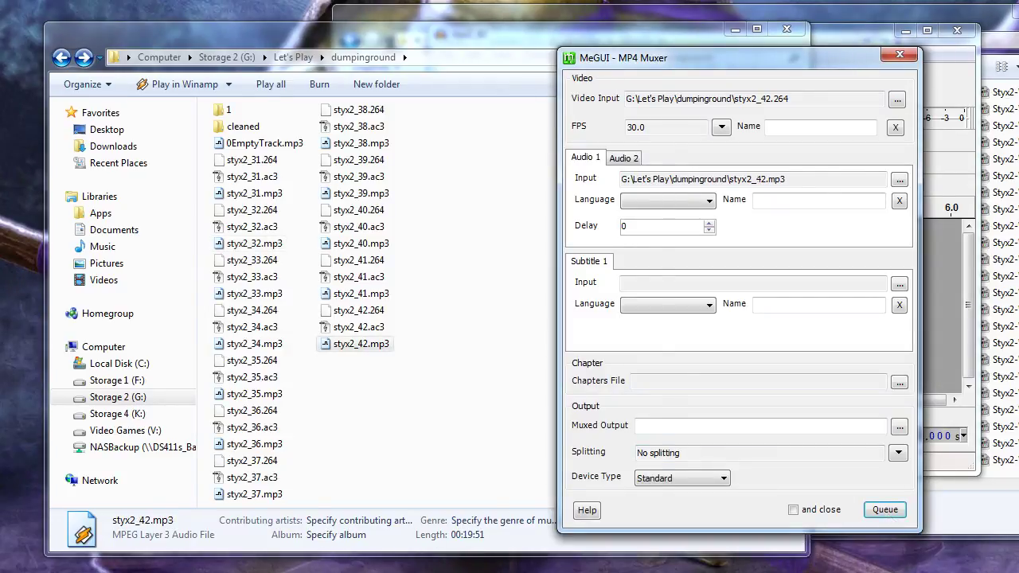
{"action": "key", "text": "alt+Tab"}
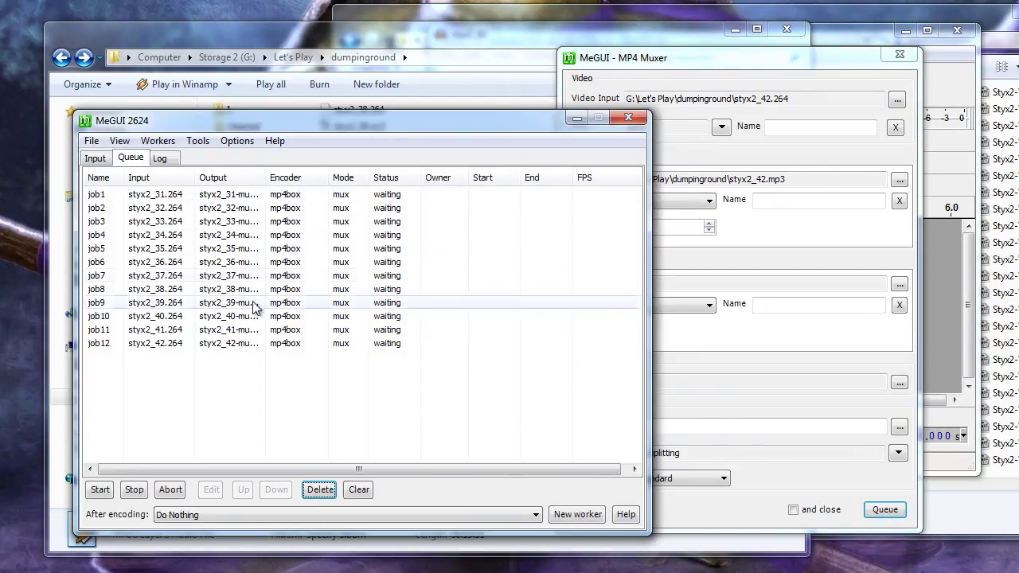
Run all twelve queued mux jobs, then return to the dumpingground folder.
{"action": "left_click", "coordinate": [110, 494]}
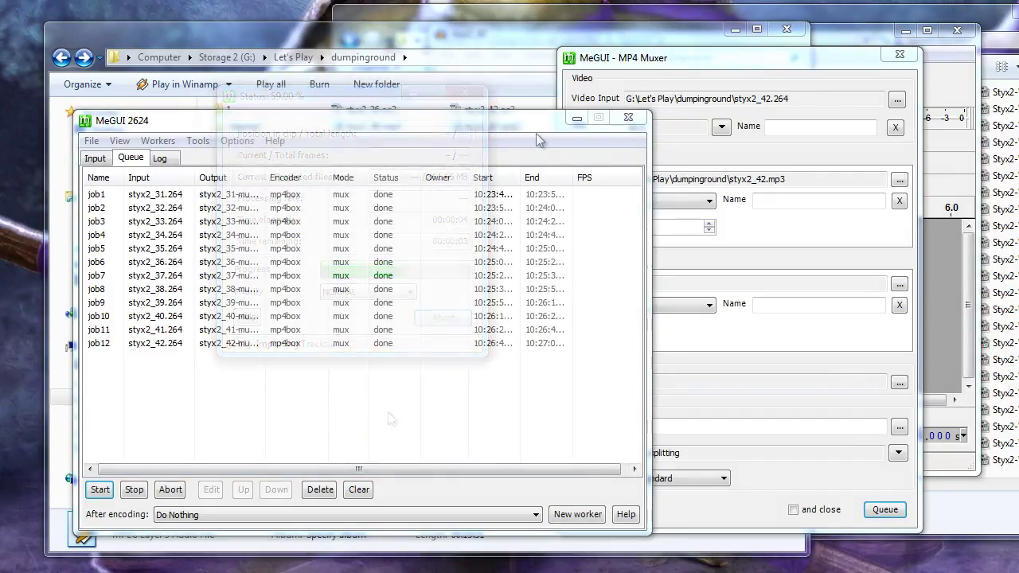
{"action": "left_click", "coordinate": [536, 34]}
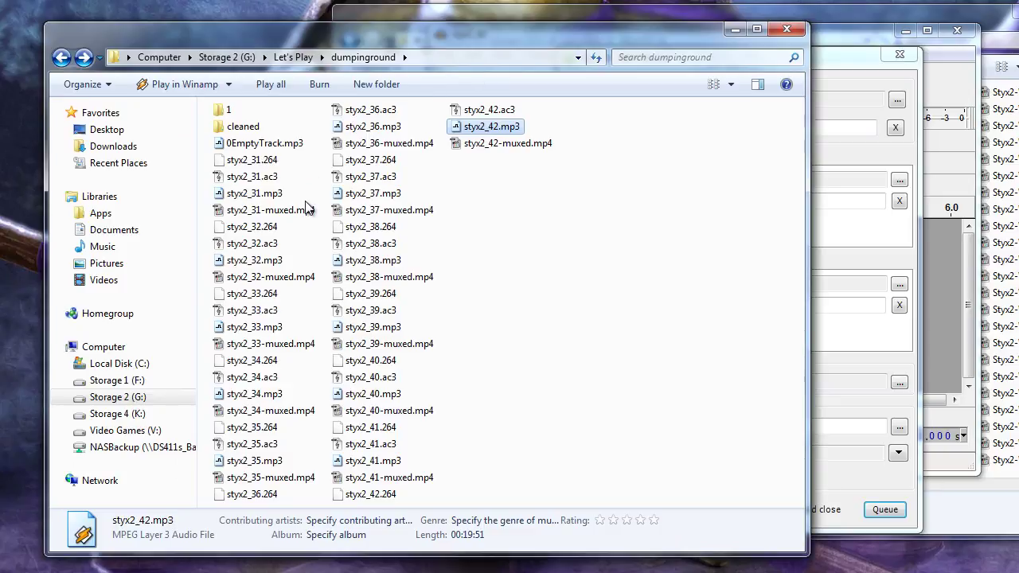
Confirm styx2_31 to styx2_34-muxed.mp4 are 1280x720, about 19:31 long and roughly 864 MB.
{"action": "left_click", "coordinate": [309, 208]}
{"action": "left_click", "coordinate": [307, 278]}
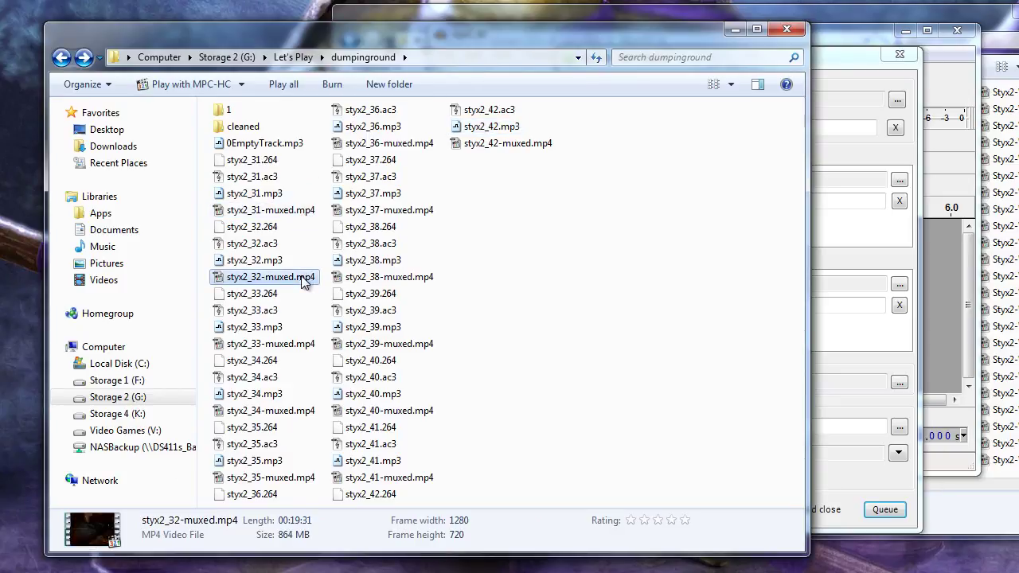
{"action": "left_click", "coordinate": [307, 345]}
{"action": "left_click", "coordinate": [298, 411]}
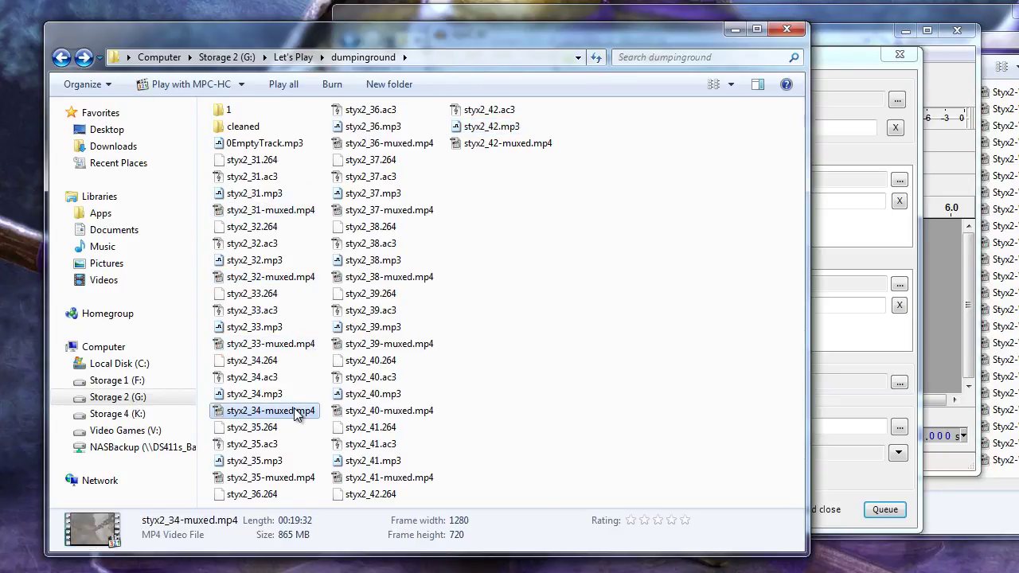